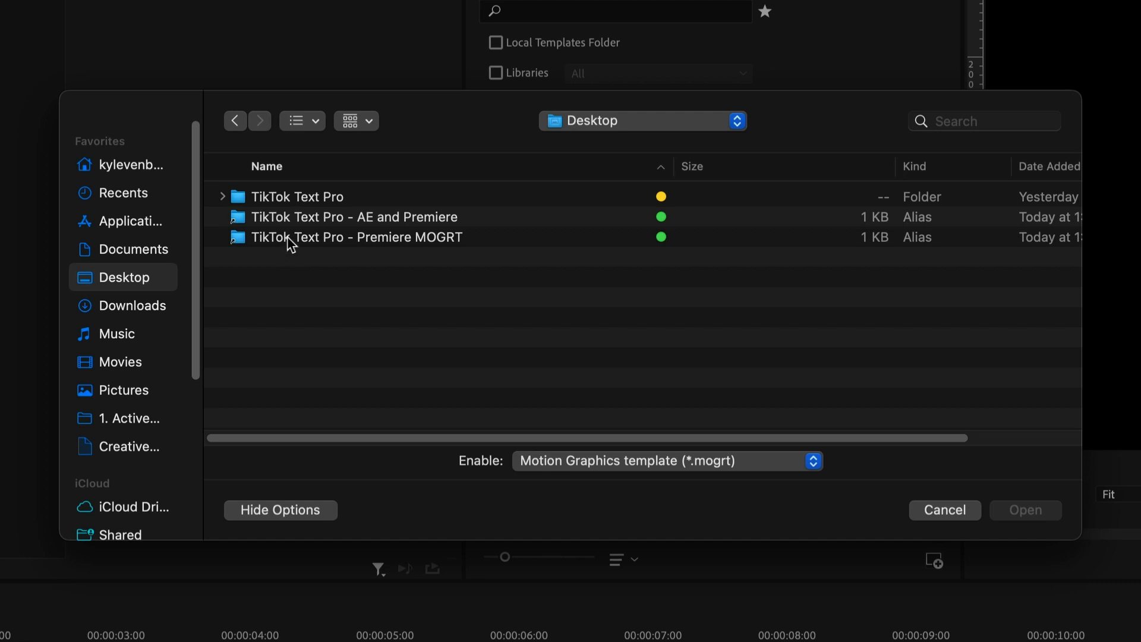
# Step: Import TikTok Text Pro - v1.mogrt from the TikTok Text Pro - Premiere MOGRT folder as a motion graphics template
pyautogui.doubleClick(291, 239)
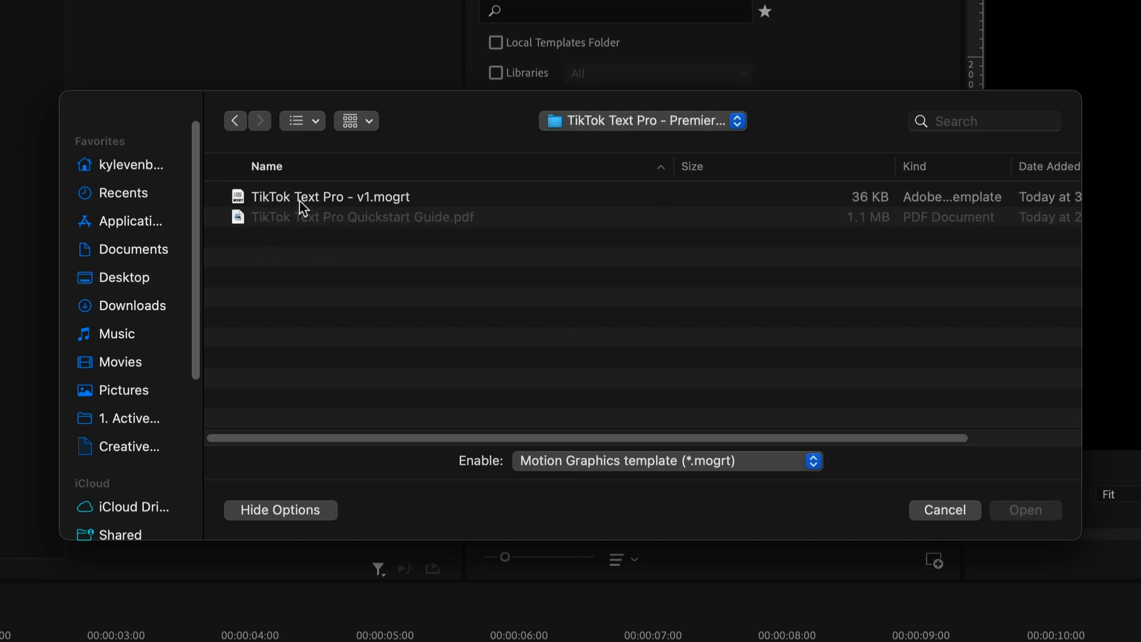
pyautogui.click(279, 198)
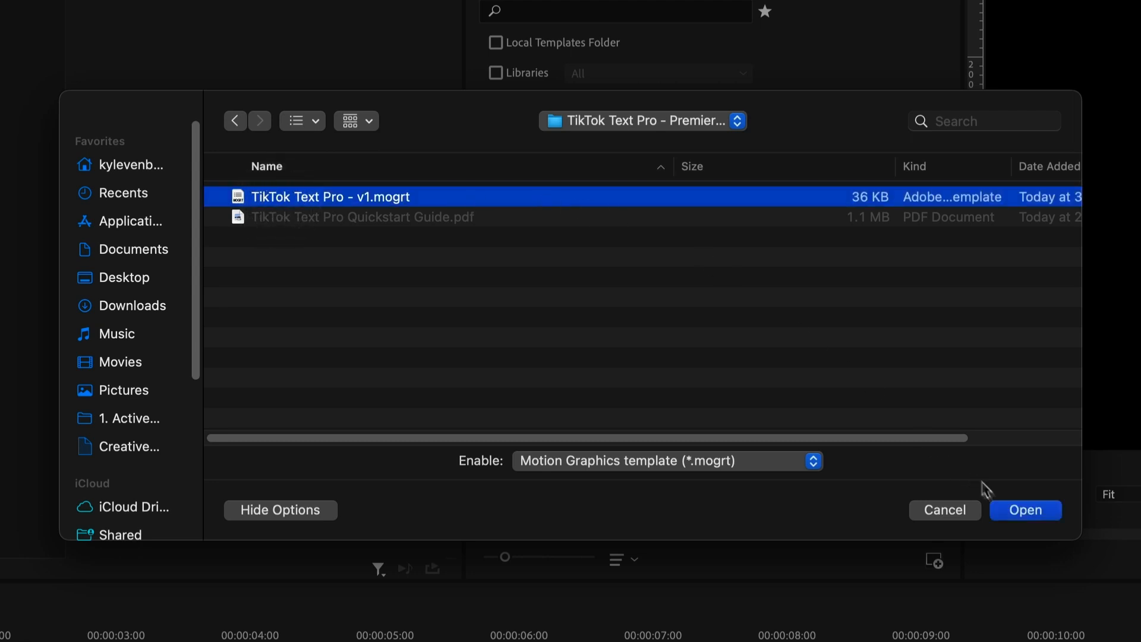
pyautogui.click(1008, 512)
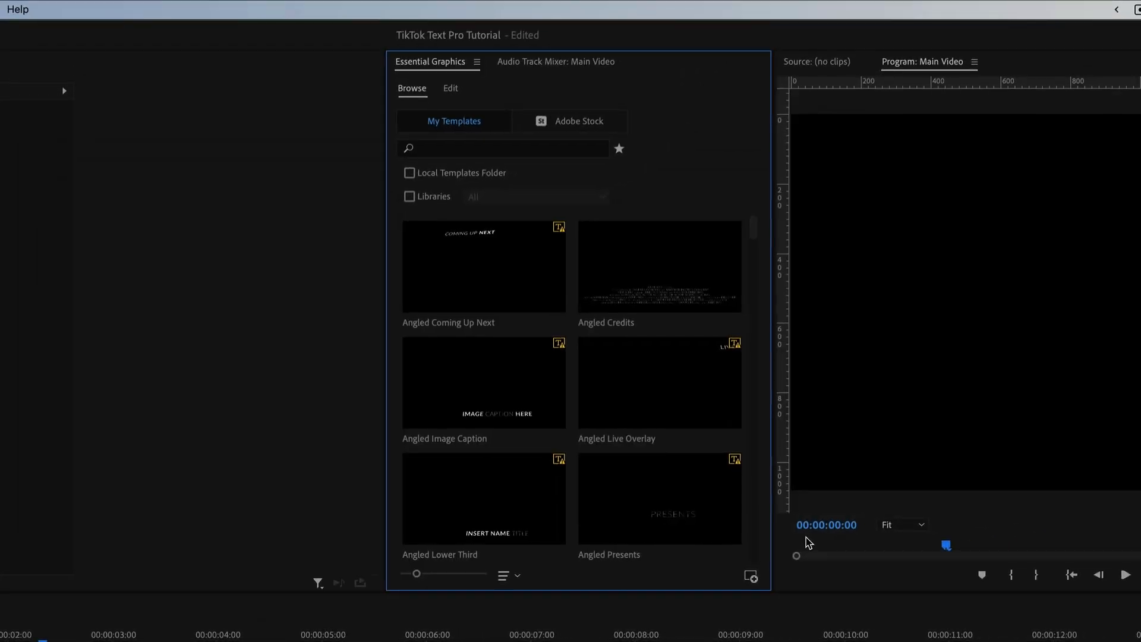
# Step: Search the templates for "tiktok" to mark TikTok Text Pro - v1 as a favorite, and limit the template list to favorites
pyautogui.click(579, 150)
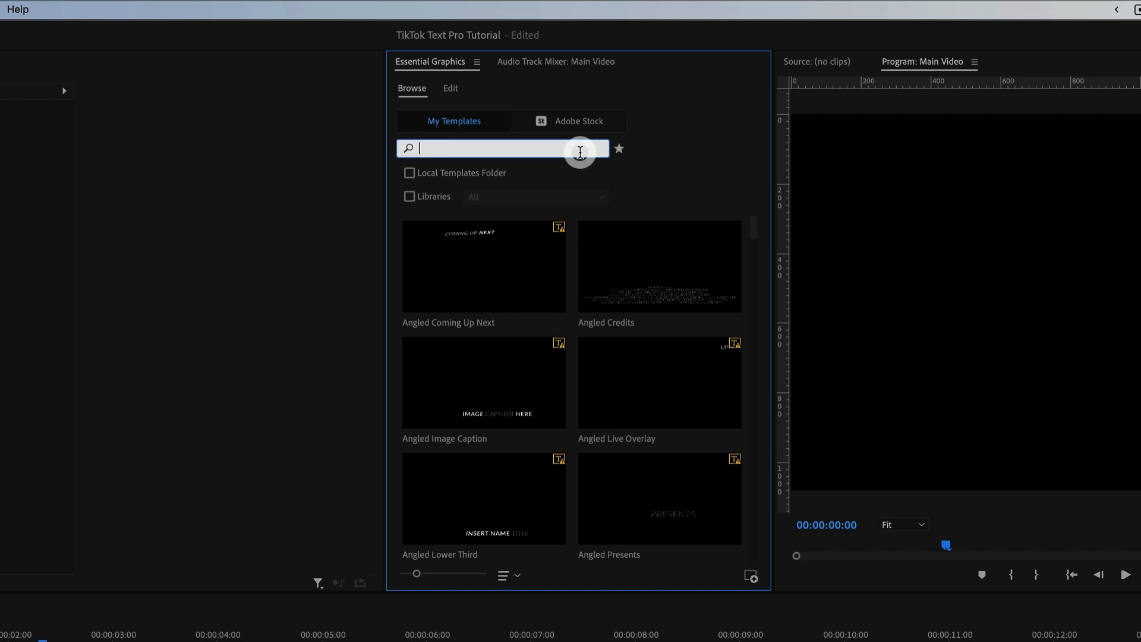
pyautogui.write('tiktok')
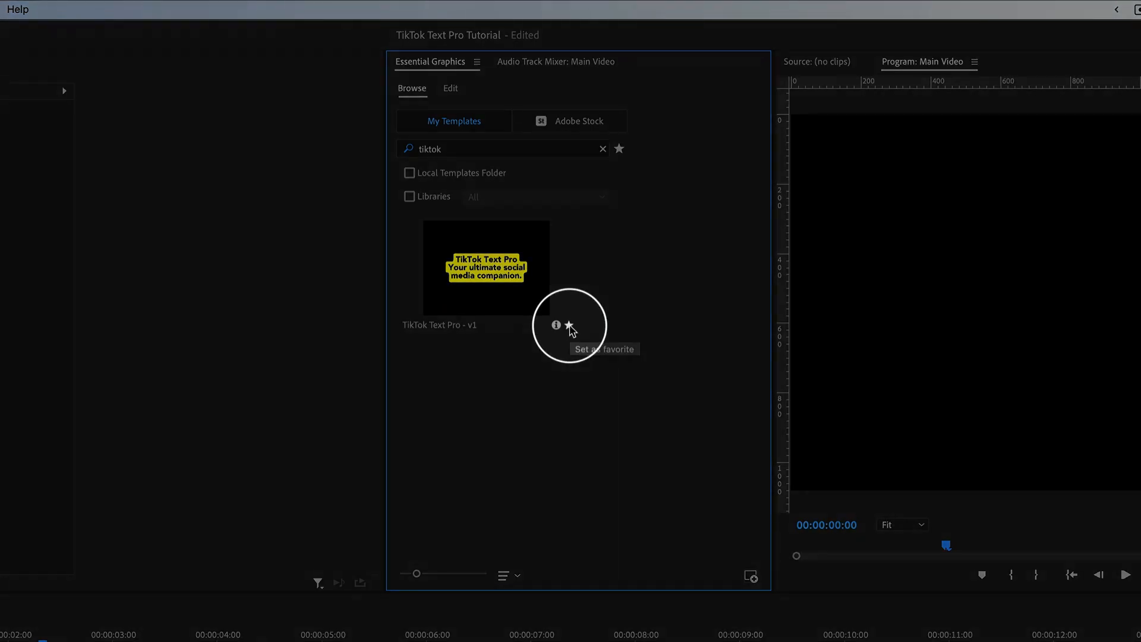
pyautogui.click(569, 326)
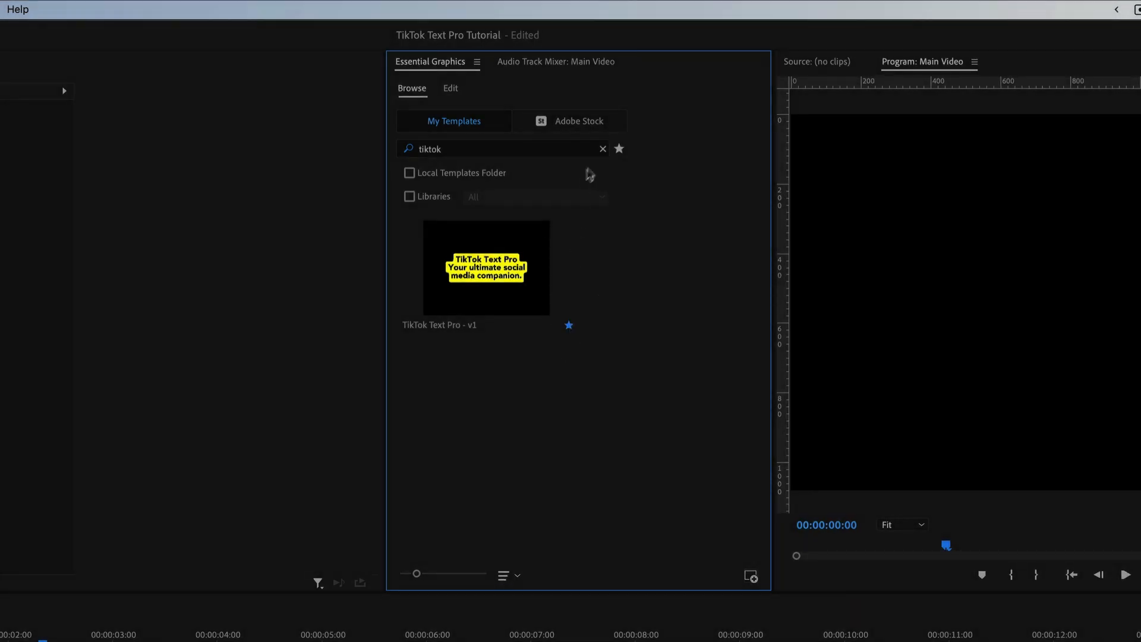
pyautogui.click(603, 150)
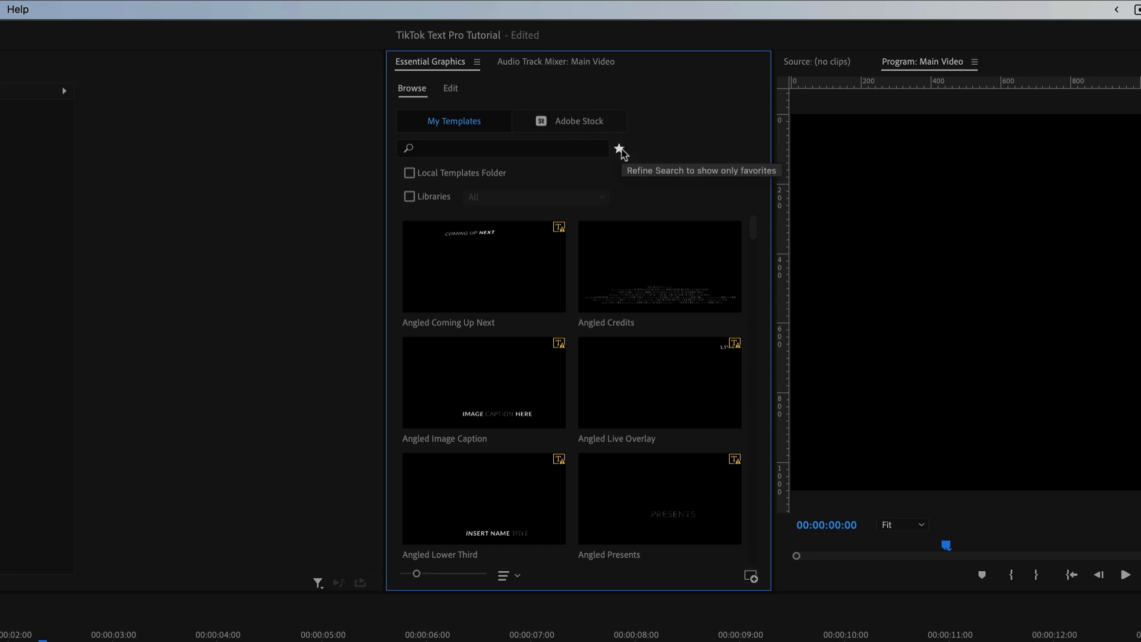
pyautogui.click(618, 149)
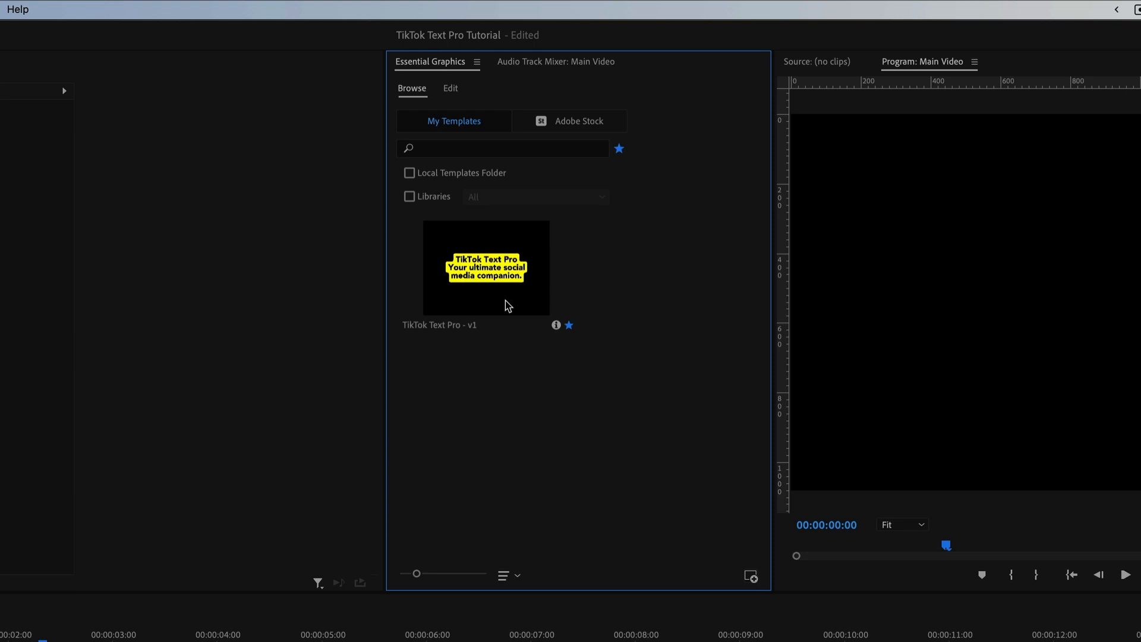
# Step: Place the TikTok Text Pro - v1 template on track V1 at the start of the Main Video sequence
pyautogui.click(526, 296)
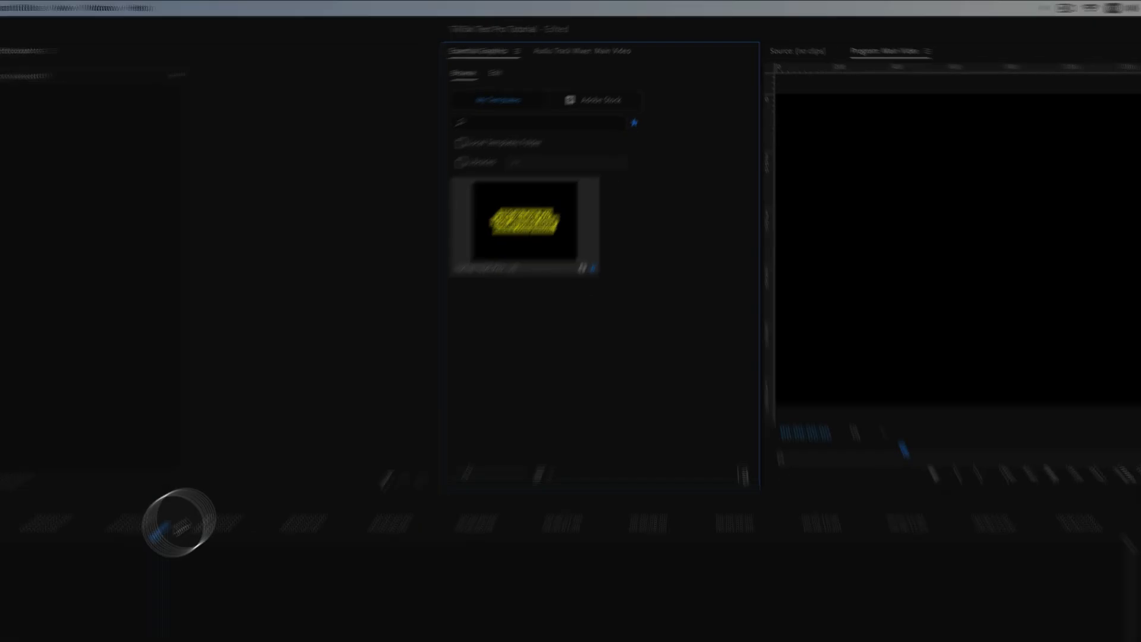
pyautogui.moveTo(179, 523); pyautogui.dragTo(187, 491)
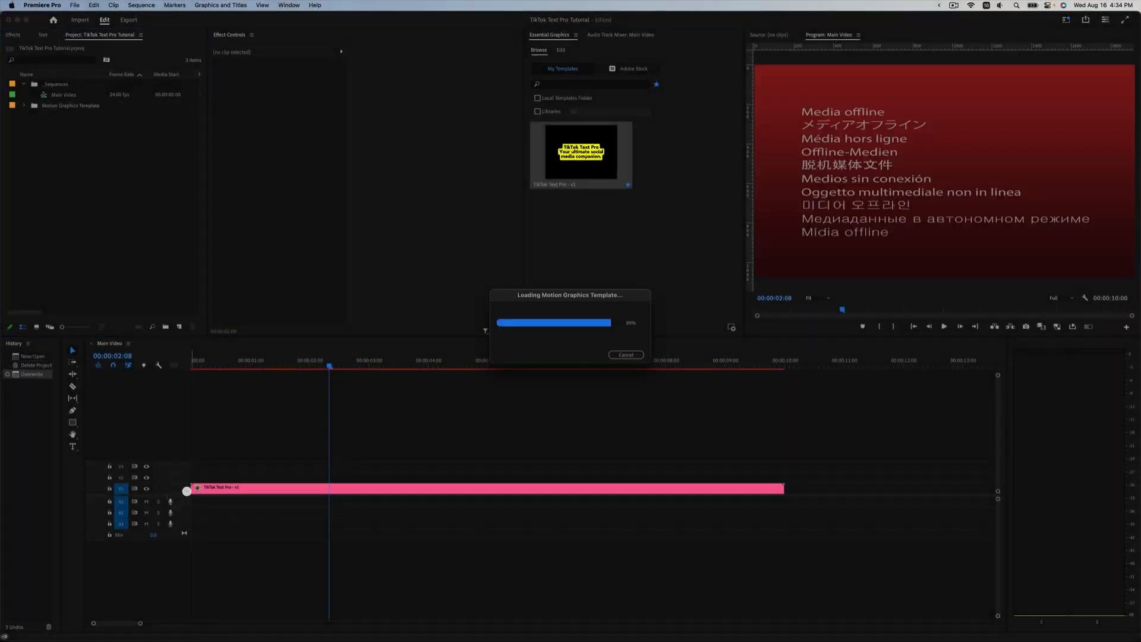
pyautogui.click(298, 444)
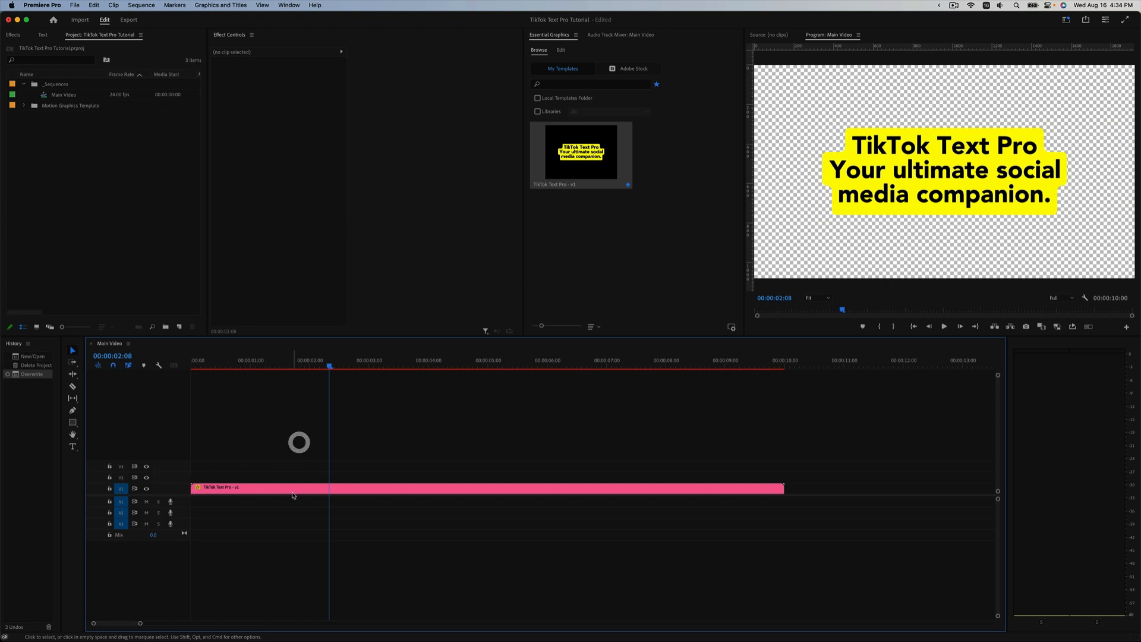
# Step: Clear the sample text from lines 1, 2 and 3 of the TikTok Text Pro - v1 clip
pyautogui.click(294, 490)
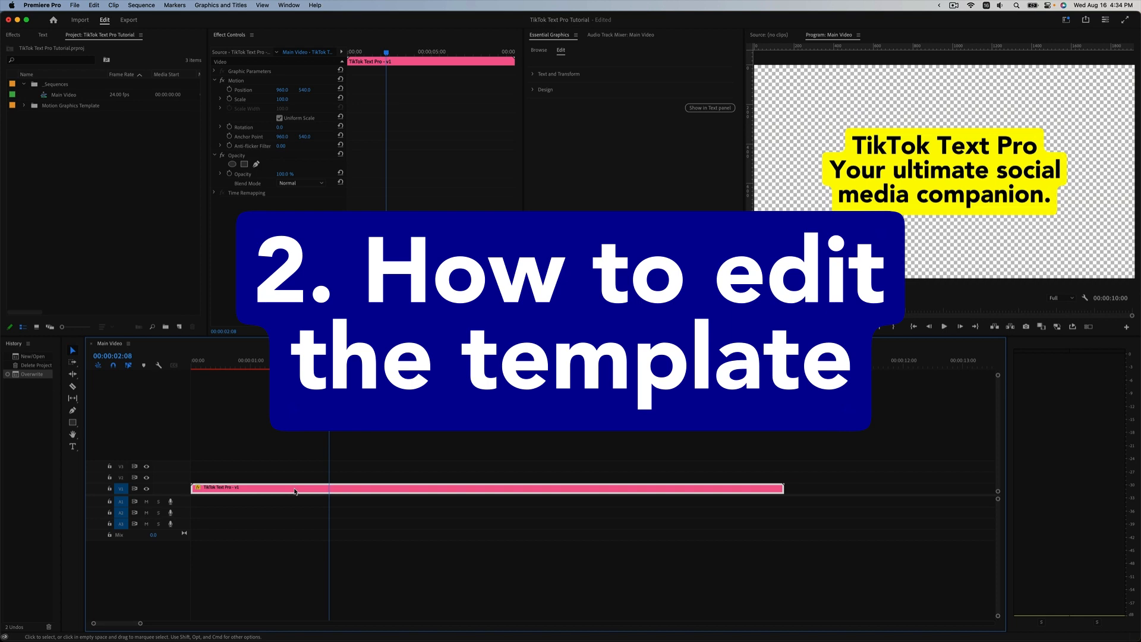
pyautogui.click(294, 489)
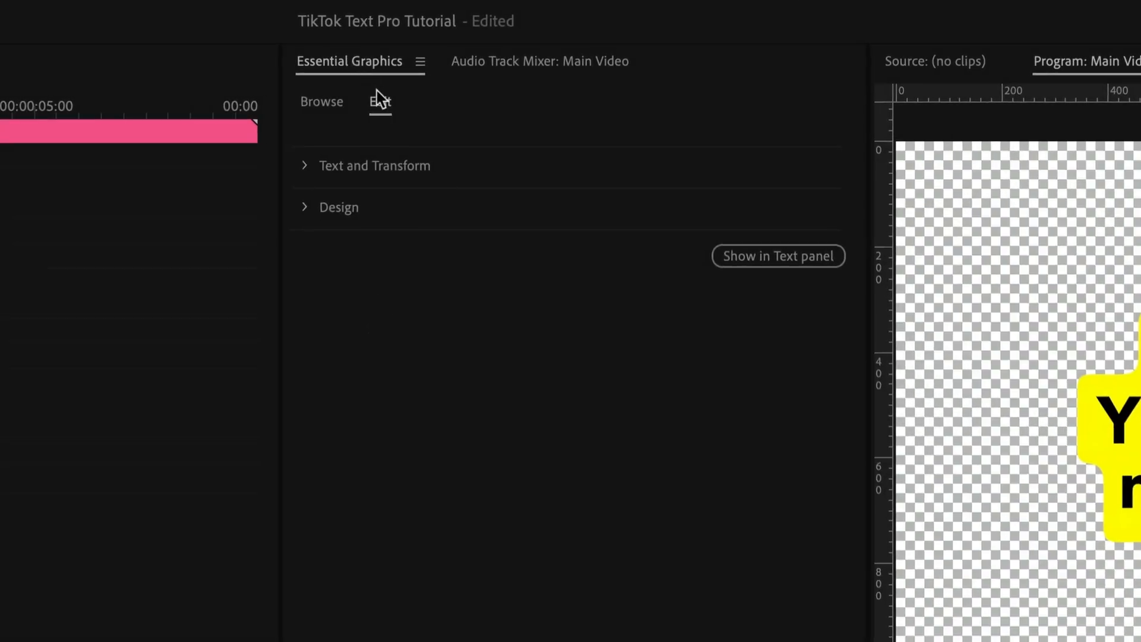
pyautogui.click(380, 105)
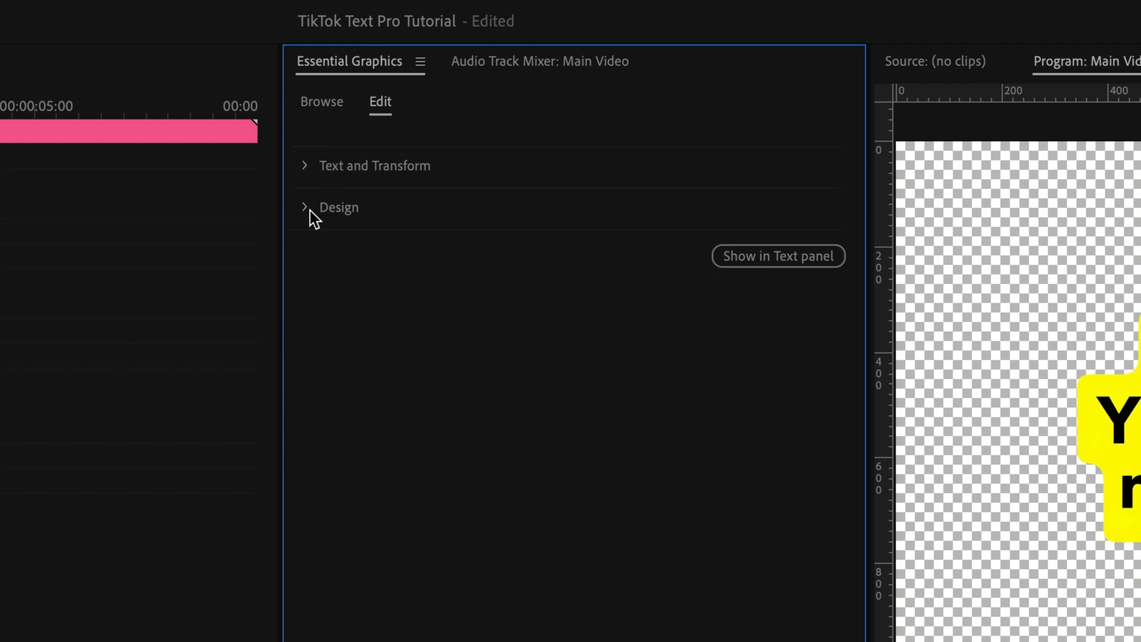
pyautogui.click(305, 167)
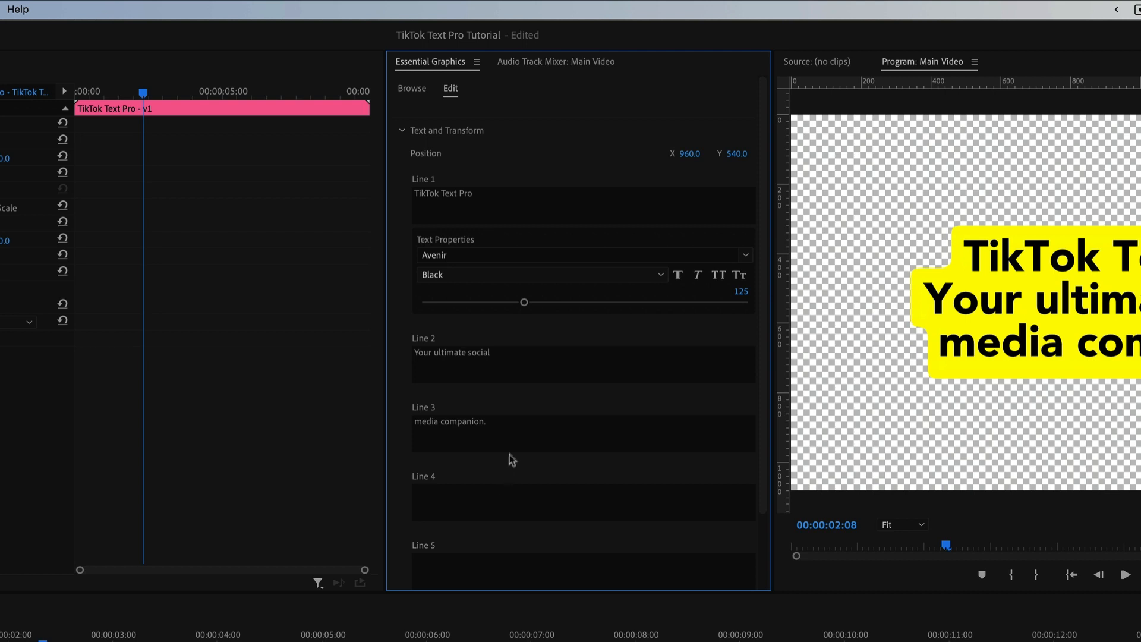
pyautogui.click(511, 431)
pyautogui.press('BackSpace')
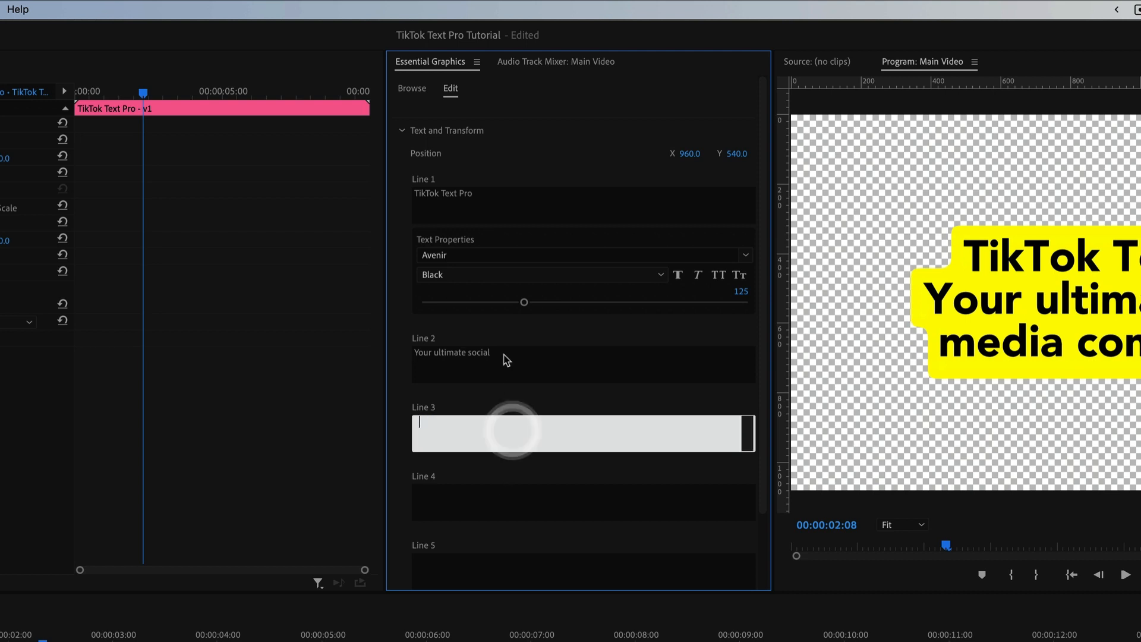
pyautogui.click(503, 354)
pyautogui.press('BackSpace')
pyautogui.click(491, 203)
pyautogui.press('BackSpace')
pyautogui.click(403, 207)
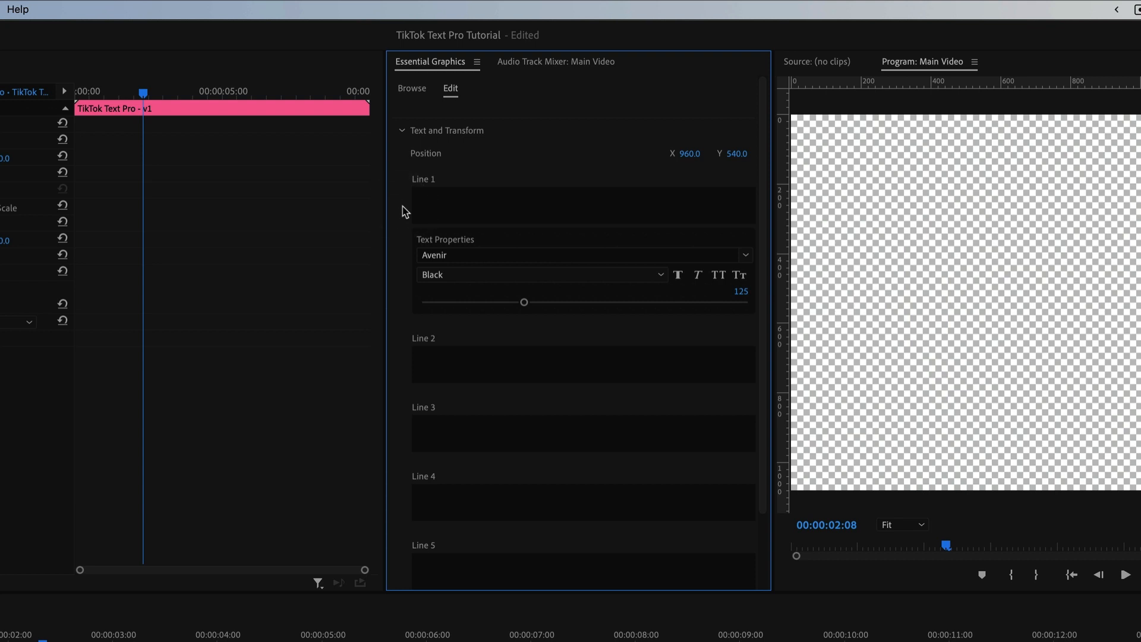
# Step: Enter "5 Things I Wish I Knew" as line 1 and "Before Editing in Premiere Pro" as line 2 of the template
pyautogui.click(435, 194)
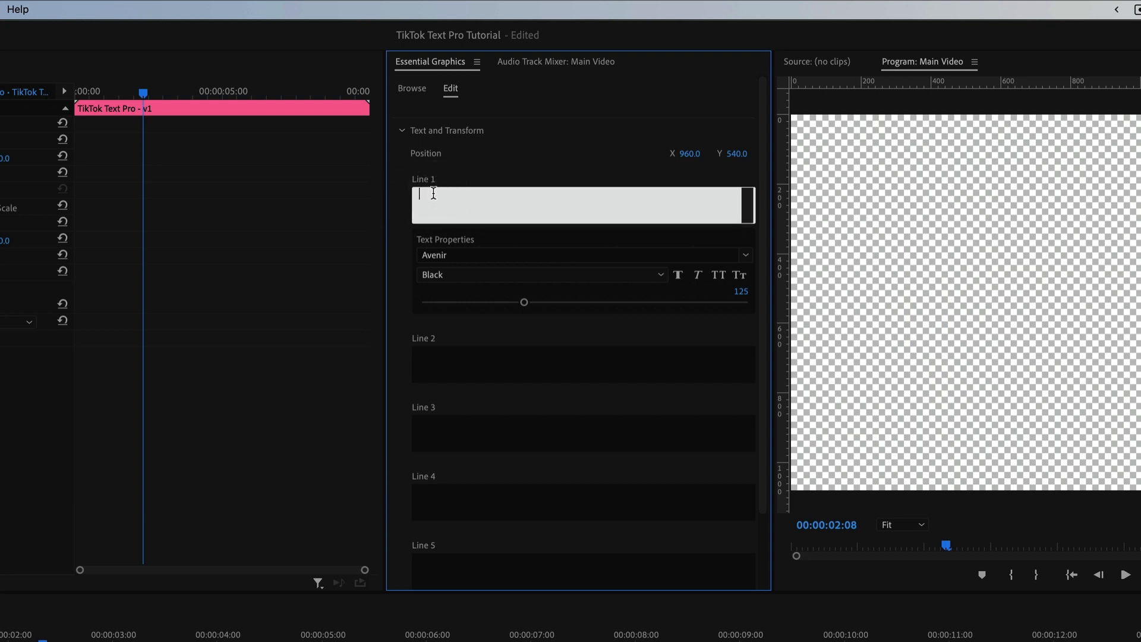
pyautogui.write('5 Things I Wish I Knmew')
pyautogui.click(464, 368)
pyautogui.write('Before Editing in Premiere Pro')
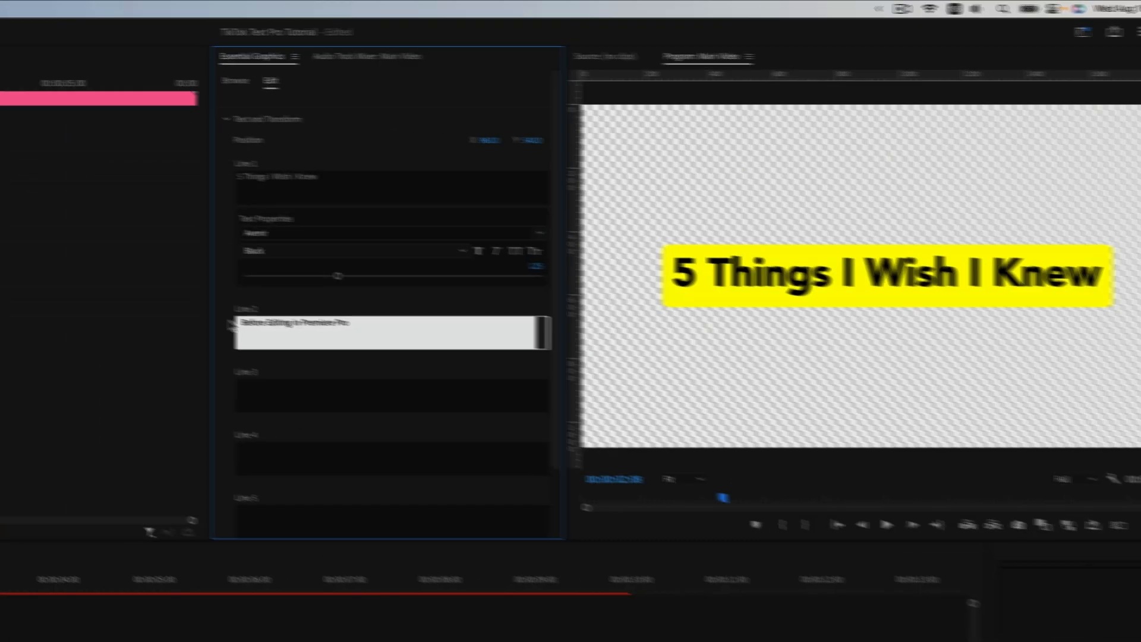
pyautogui.click(403, 354)
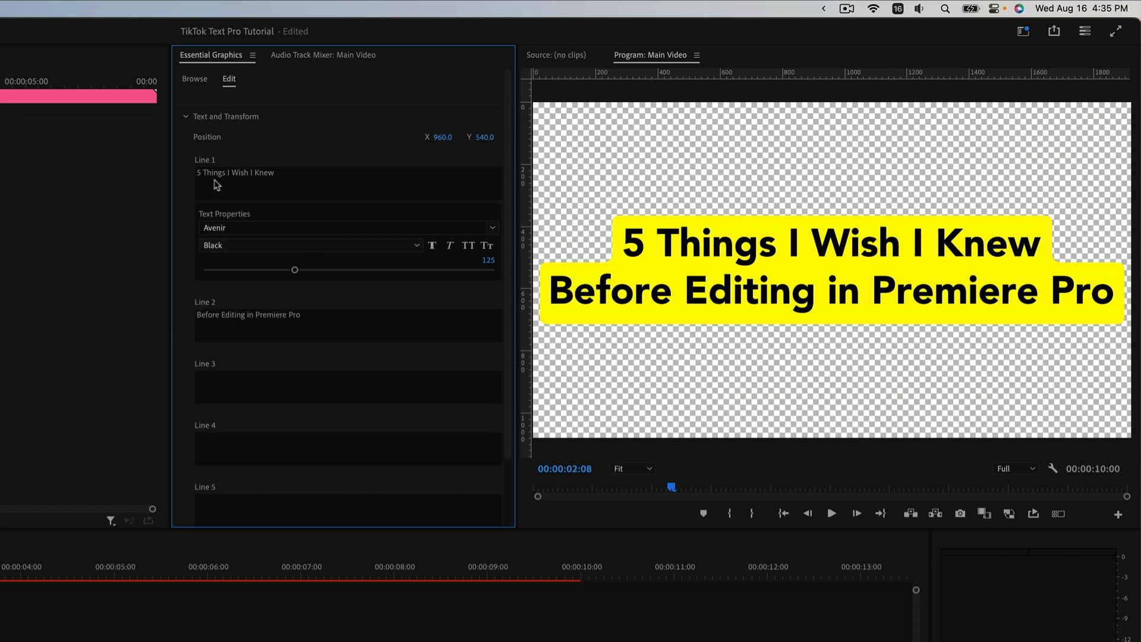
# Step: Change the template text's font to Futura Bold
pyautogui.click(260, 226)
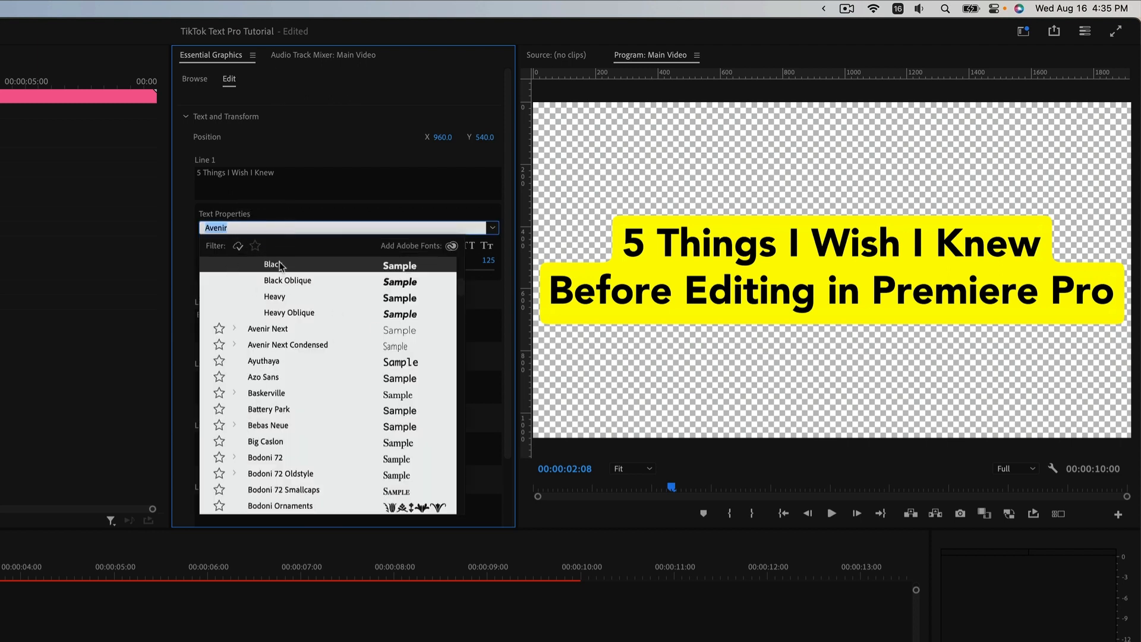
pyautogui.write('future')
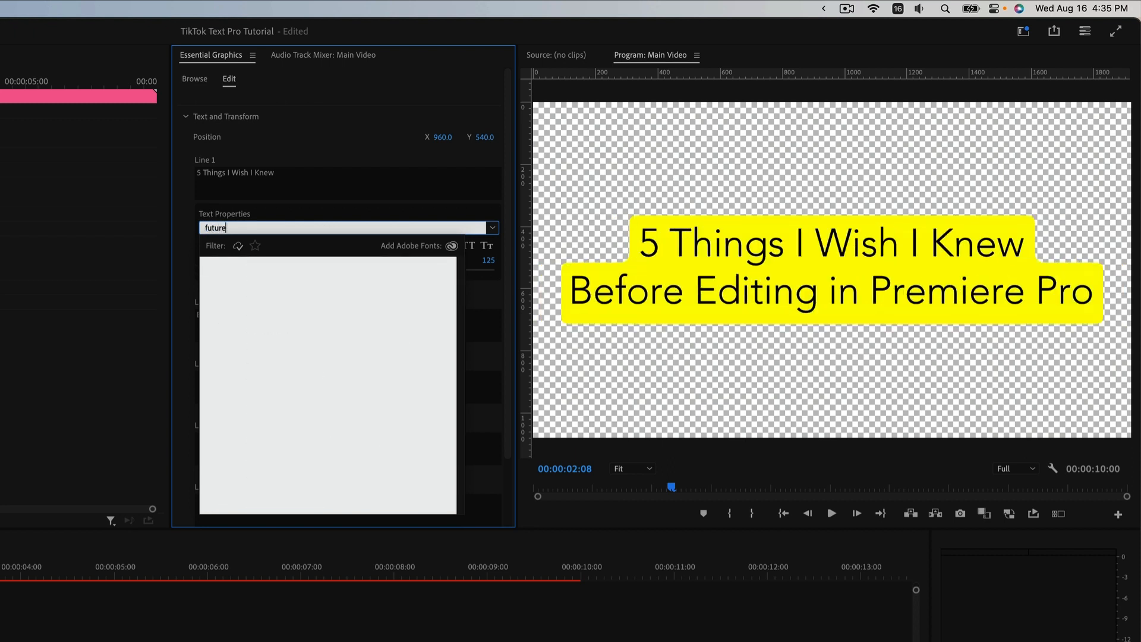
pyautogui.press('Down')
pyautogui.press('Down')
pyautogui.press('Down')
pyautogui.press('Return')
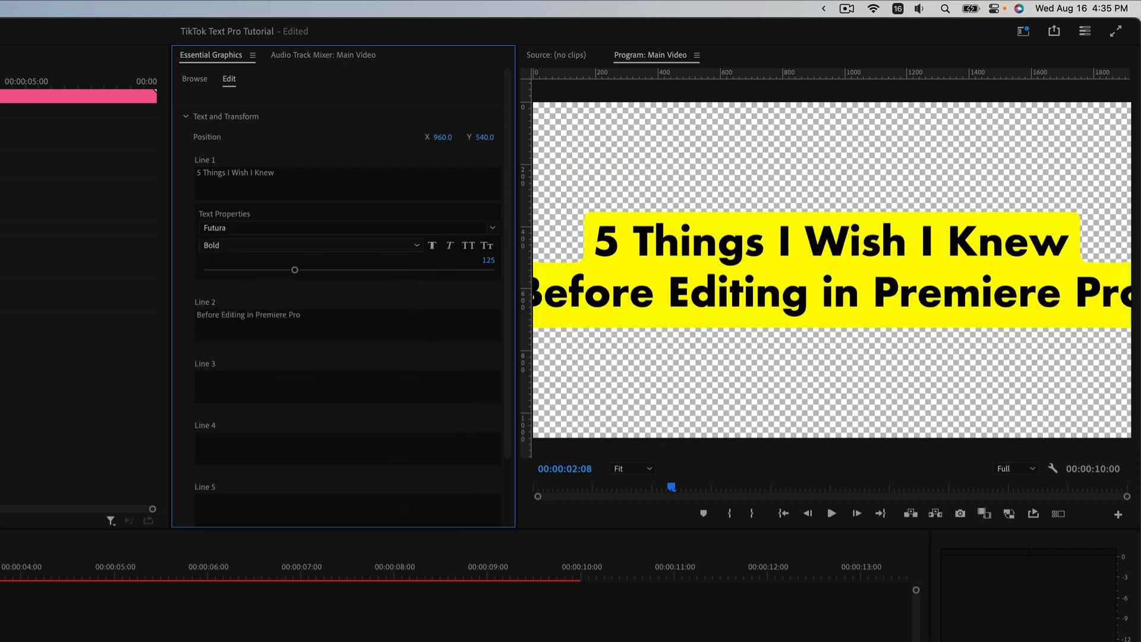
# Step: Set the text's font size to 95, and try all caps before turning it back off
pyautogui.moveTo(294, 270); pyautogui.dragTo(340, 272)
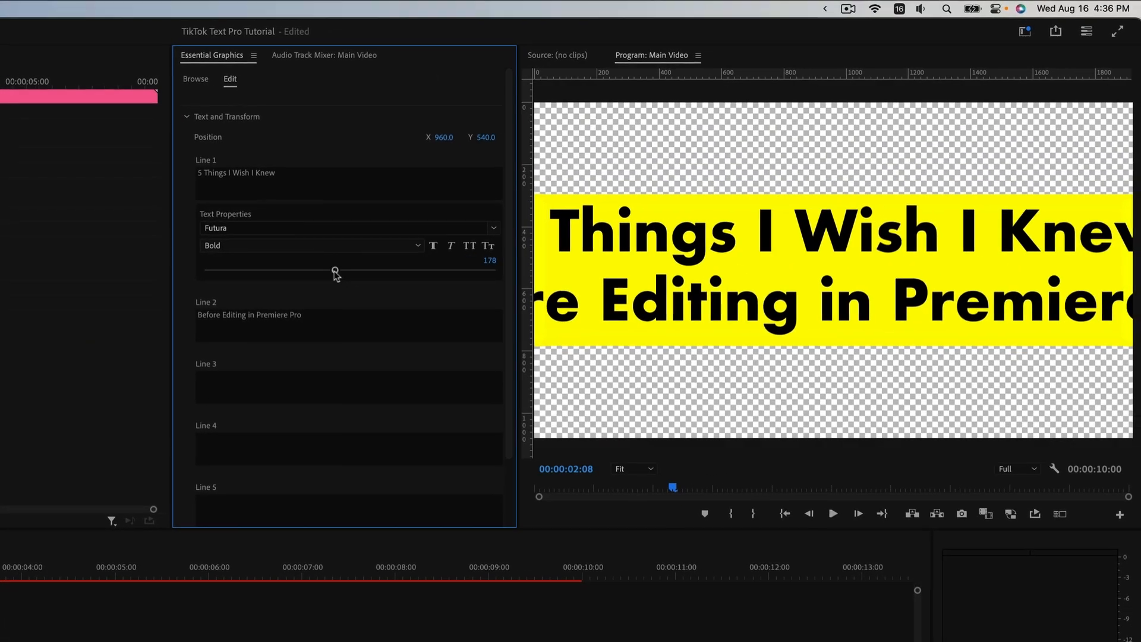
pyautogui.moveTo(335, 274); pyautogui.dragTo(276, 270)
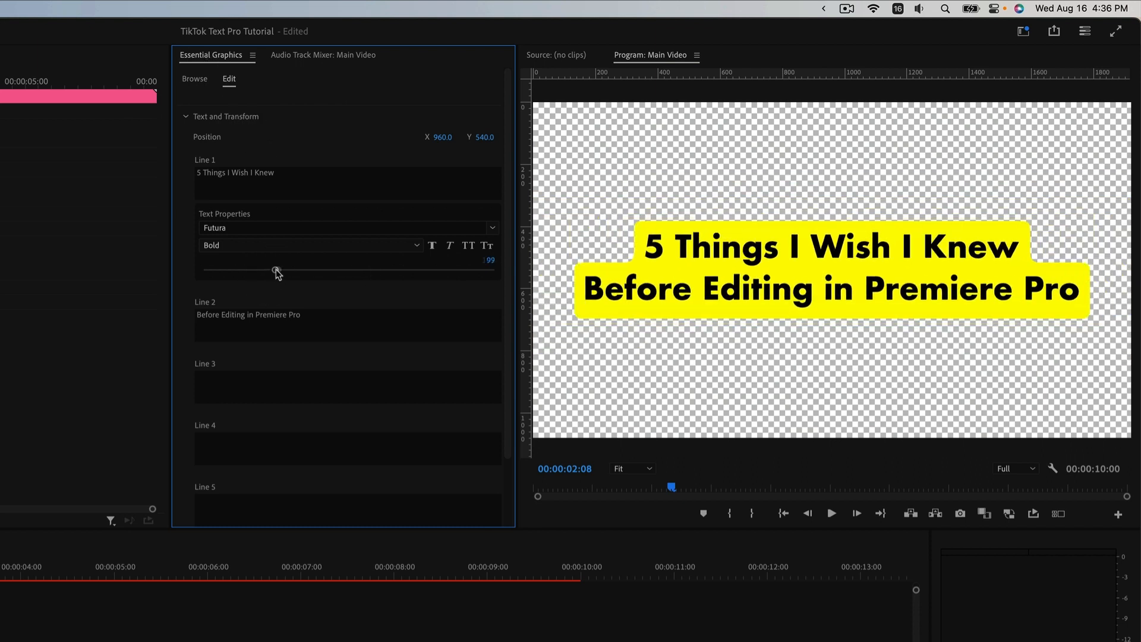
pyautogui.moveTo(277, 273); pyautogui.dragTo(273, 274)
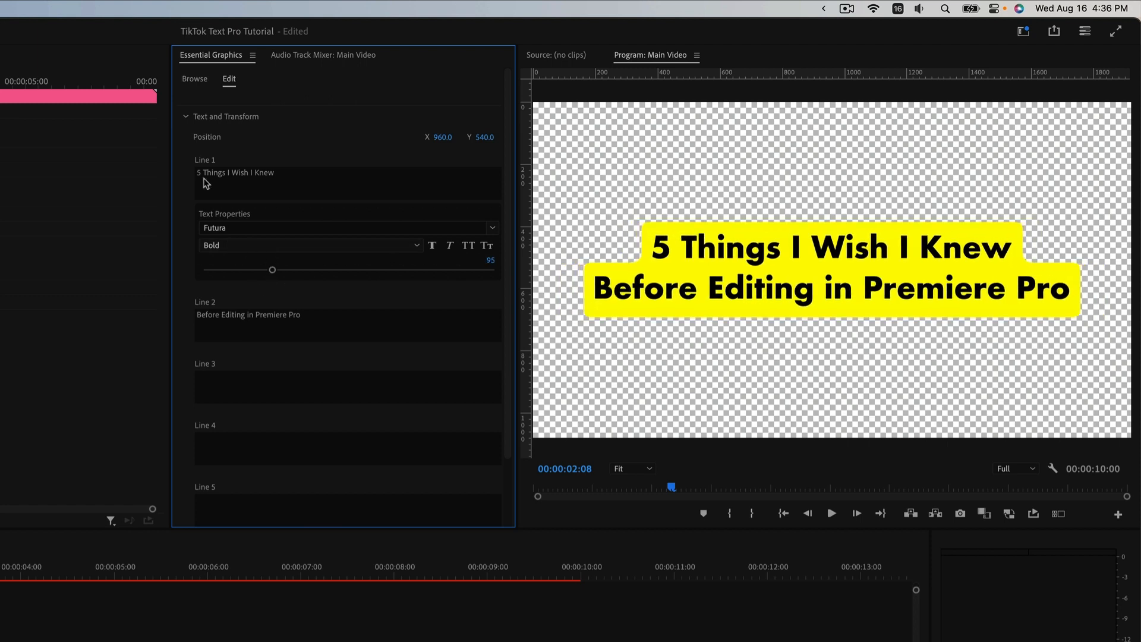
pyautogui.click(468, 246)
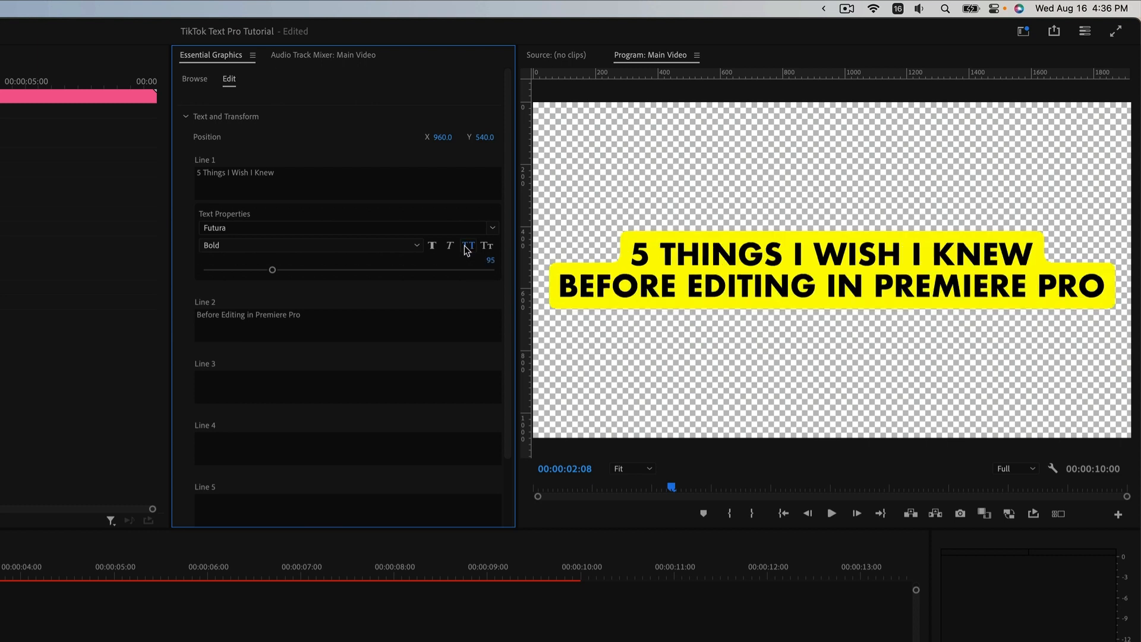
pyautogui.click(467, 247)
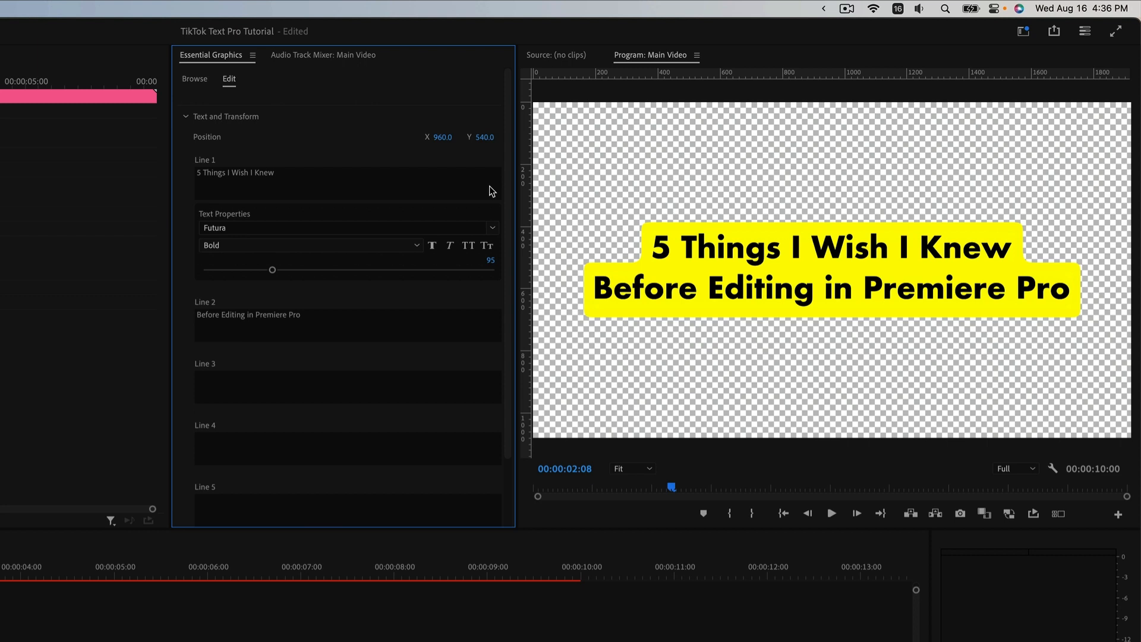
# Step: Set the template's text fill color to white in its design settings
pyautogui.click(185, 116)
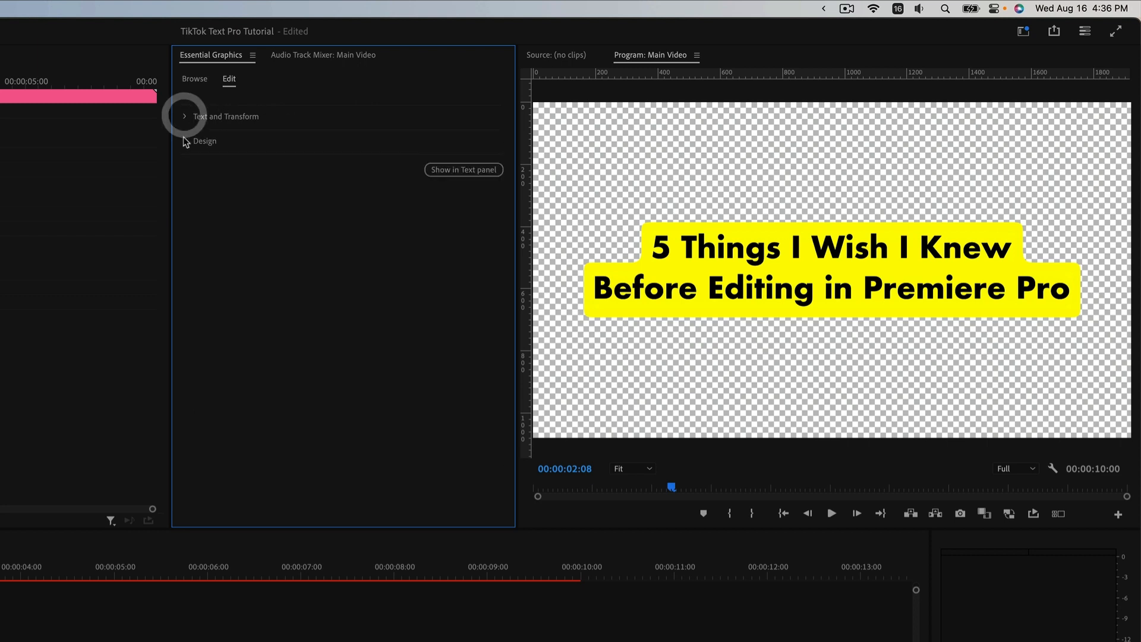
pyautogui.click(185, 141)
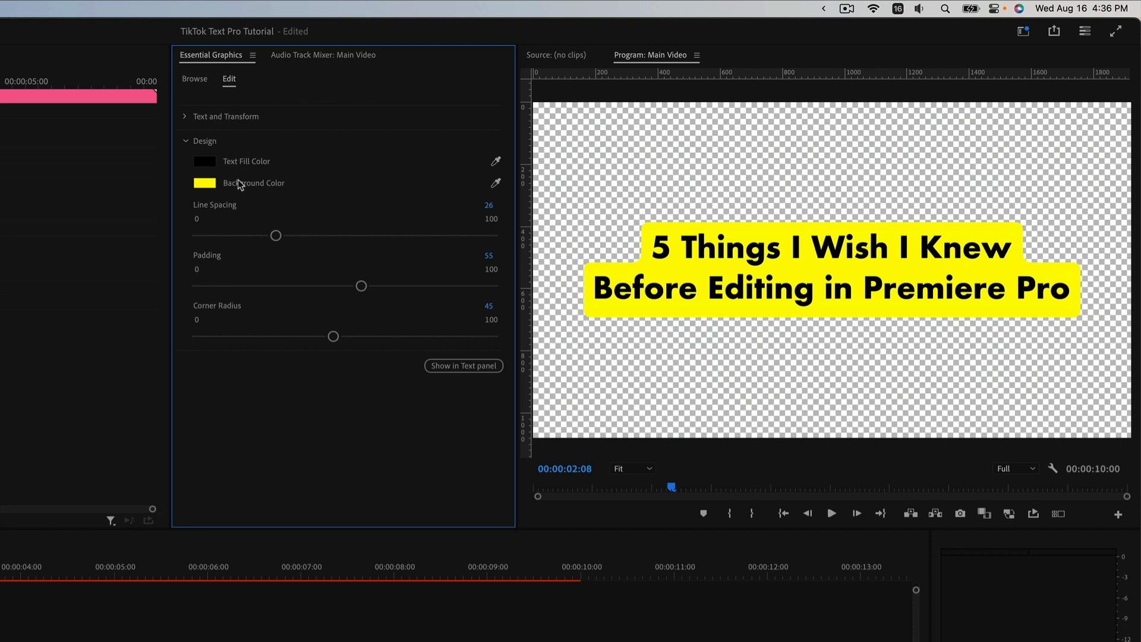
pyautogui.click(207, 162)
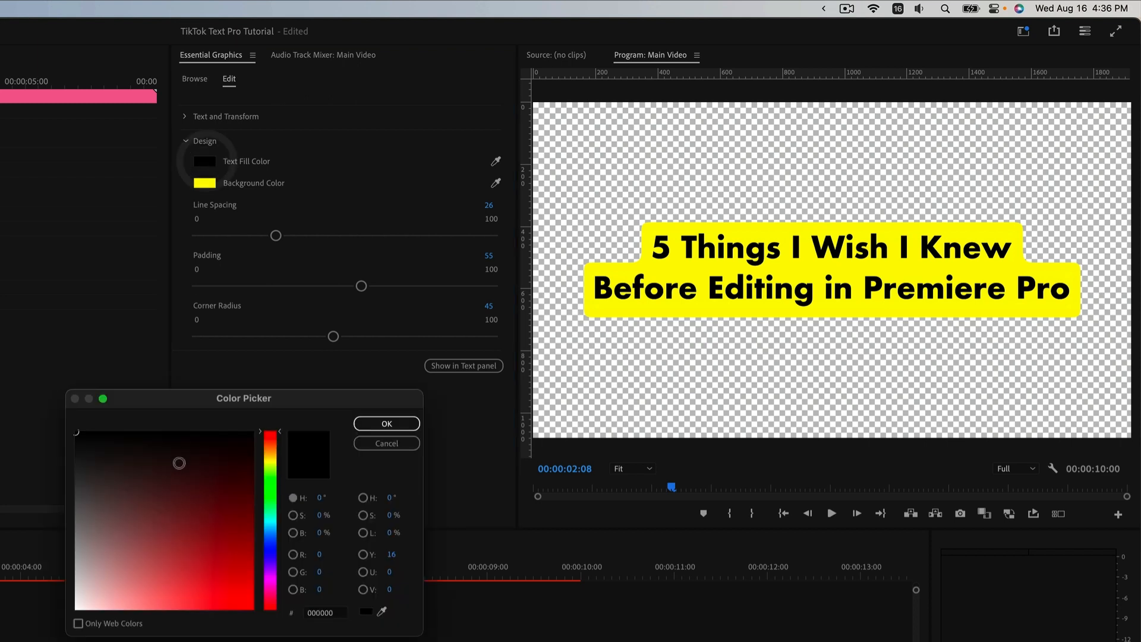
pyautogui.moveTo(177, 463); pyautogui.dragTo(73, 611)
pyautogui.click(369, 421)
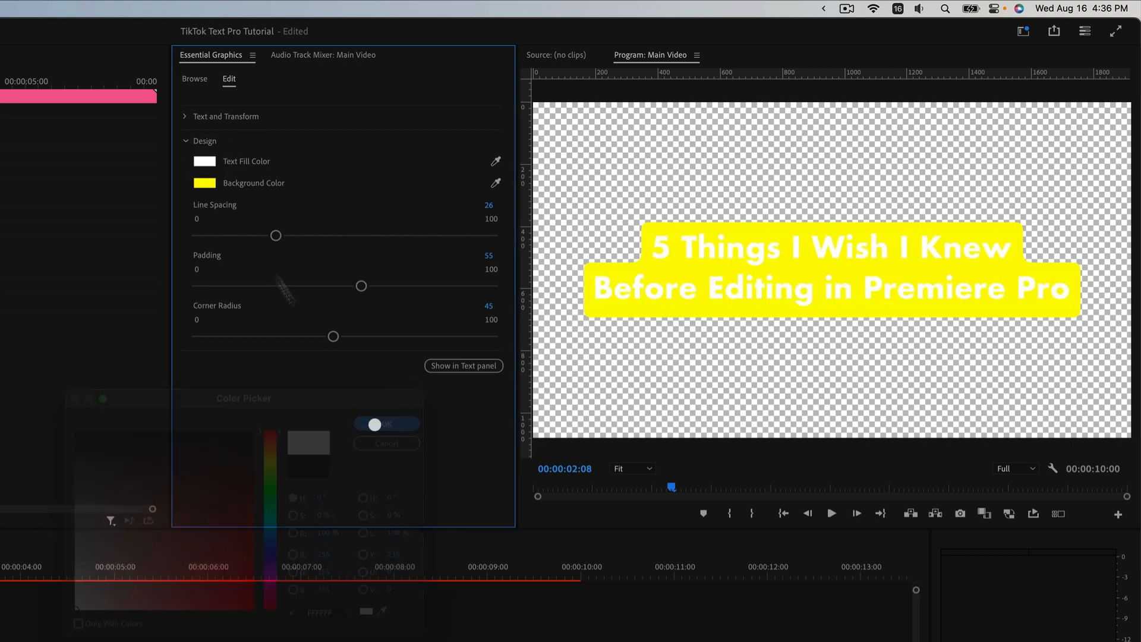
# Step: Set the text's background color to dark blue (070092)
pyautogui.click(204, 182)
pyautogui.moveTo(268, 558); pyautogui.dragTo(266, 533)
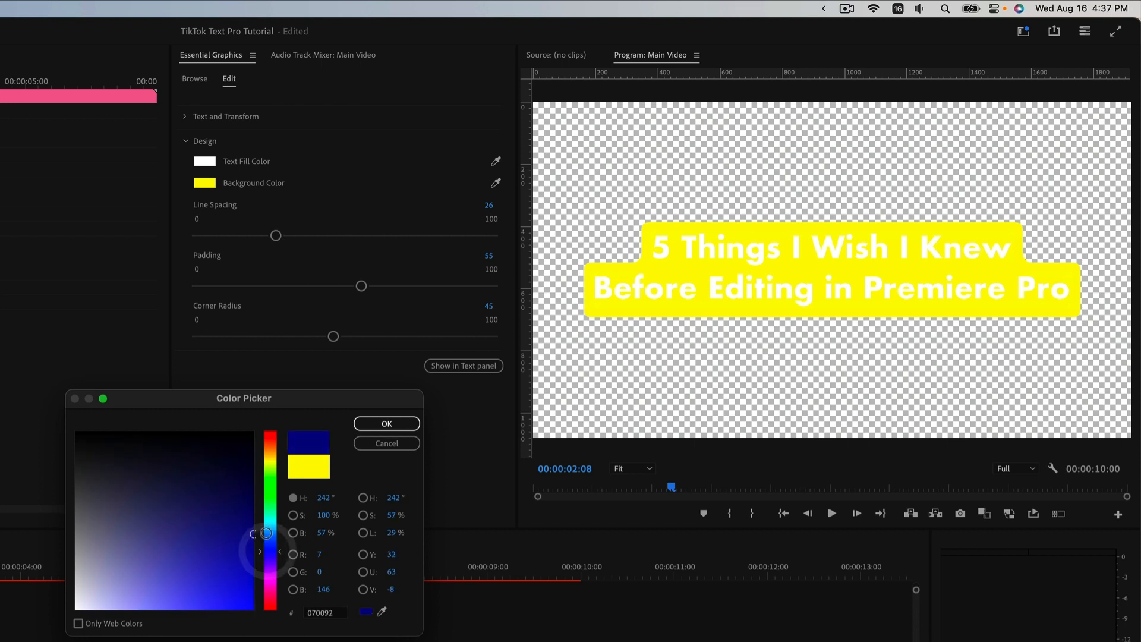
pyautogui.click(381, 425)
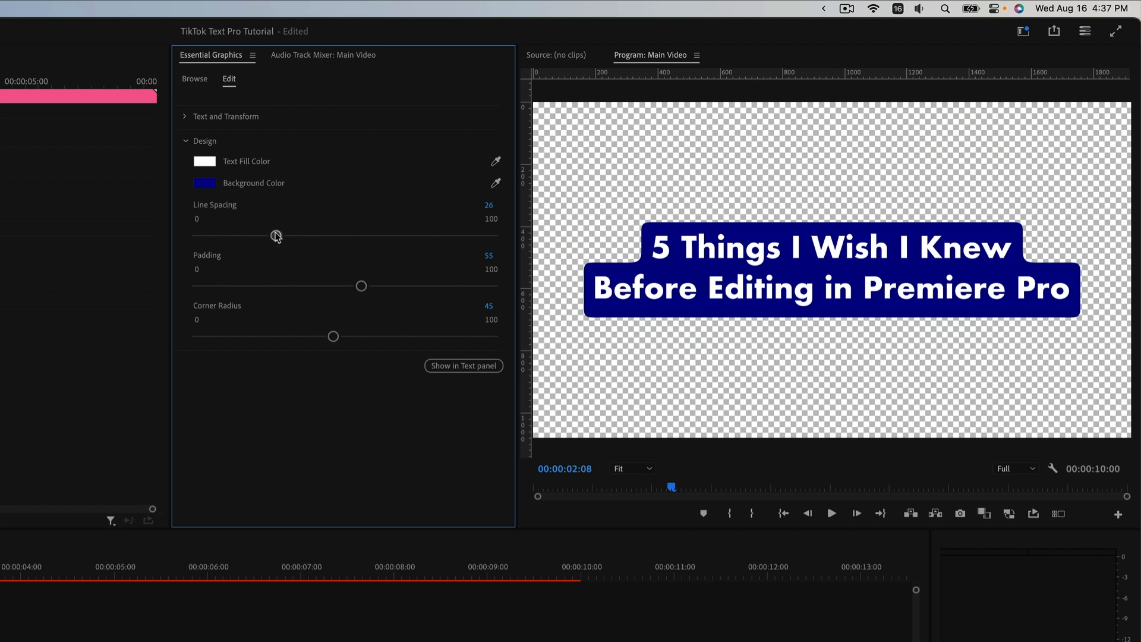
# Step: Increase the template's line spacing to 40
pyautogui.moveTo(275, 235); pyautogui.dragTo(315, 236)
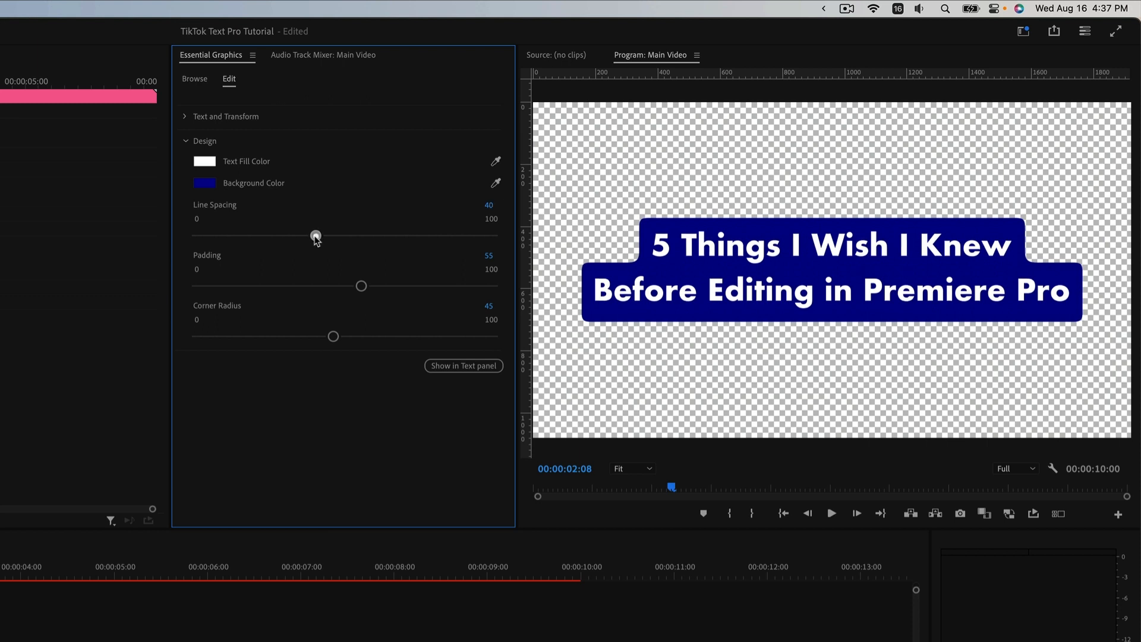
# Step: Set the text background's padding to 45 and its corner radius to 56, closing the Design settings when done
pyautogui.moveTo(360, 286); pyautogui.dragTo(246, 303)
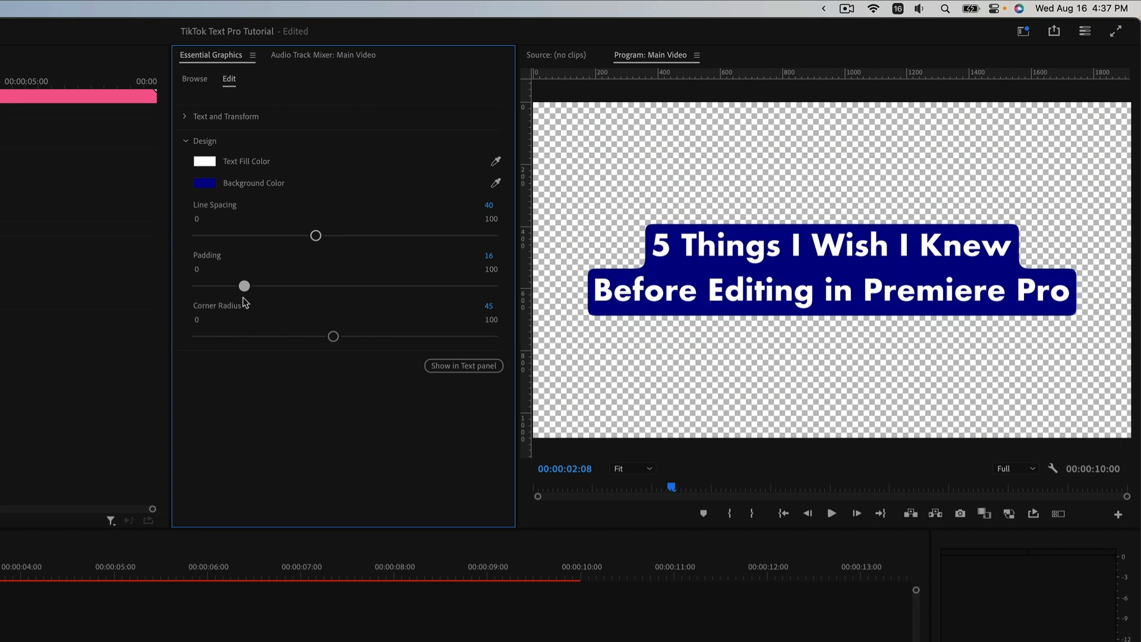
pyautogui.moveTo(197, 285); pyautogui.dragTo(331, 293)
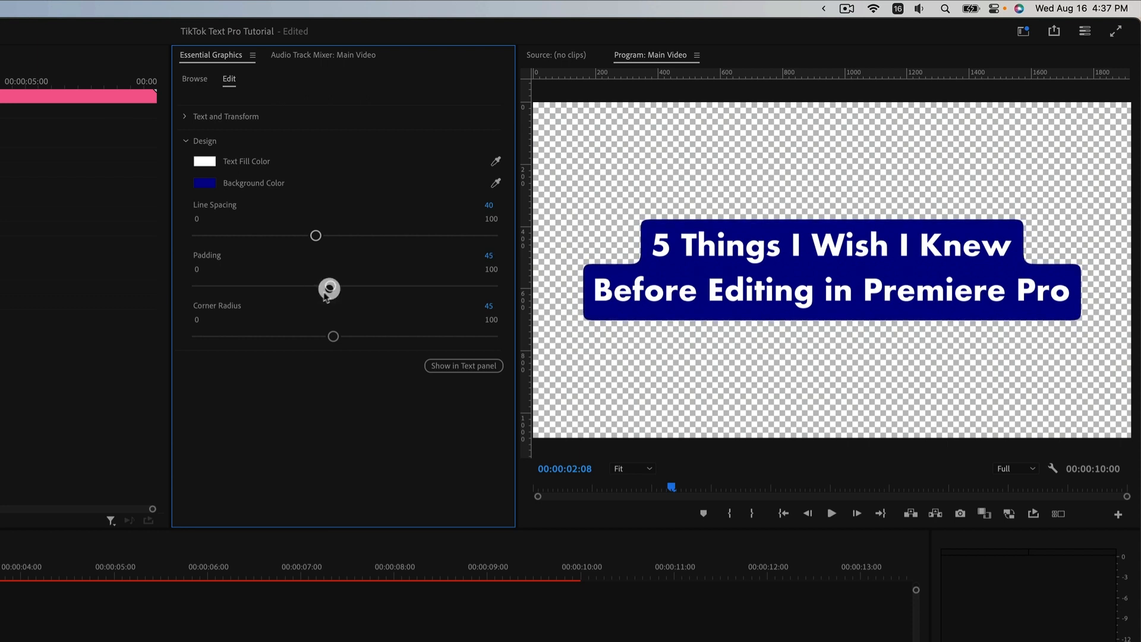
pyautogui.moveTo(334, 337); pyautogui.dragTo(54, 315)
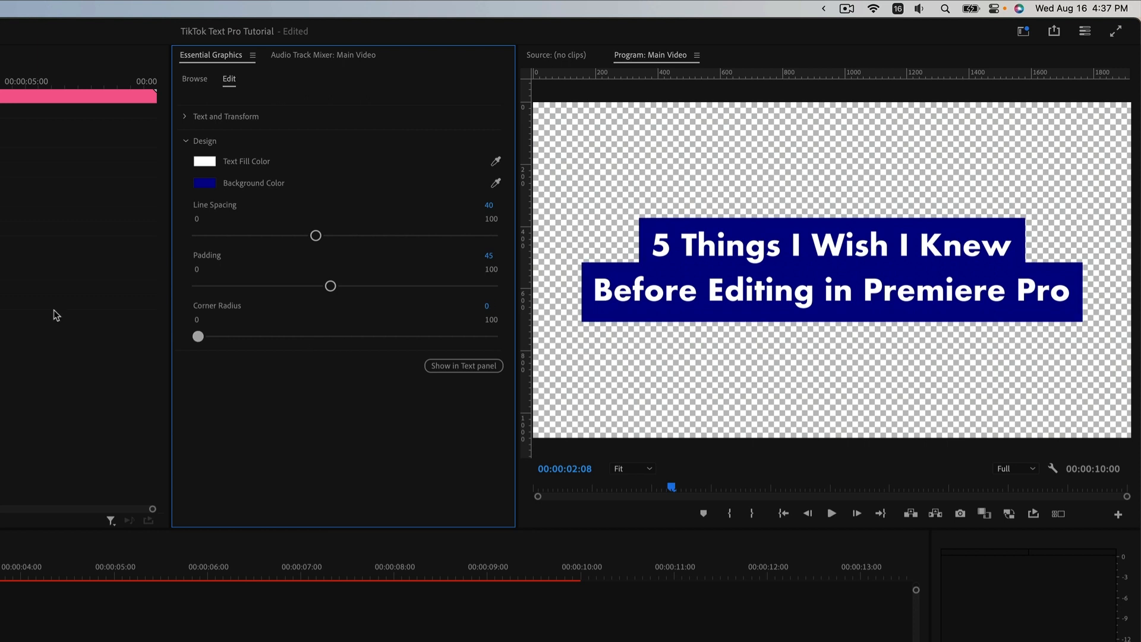
pyautogui.moveTo(55, 315); pyautogui.dragTo(367, 340)
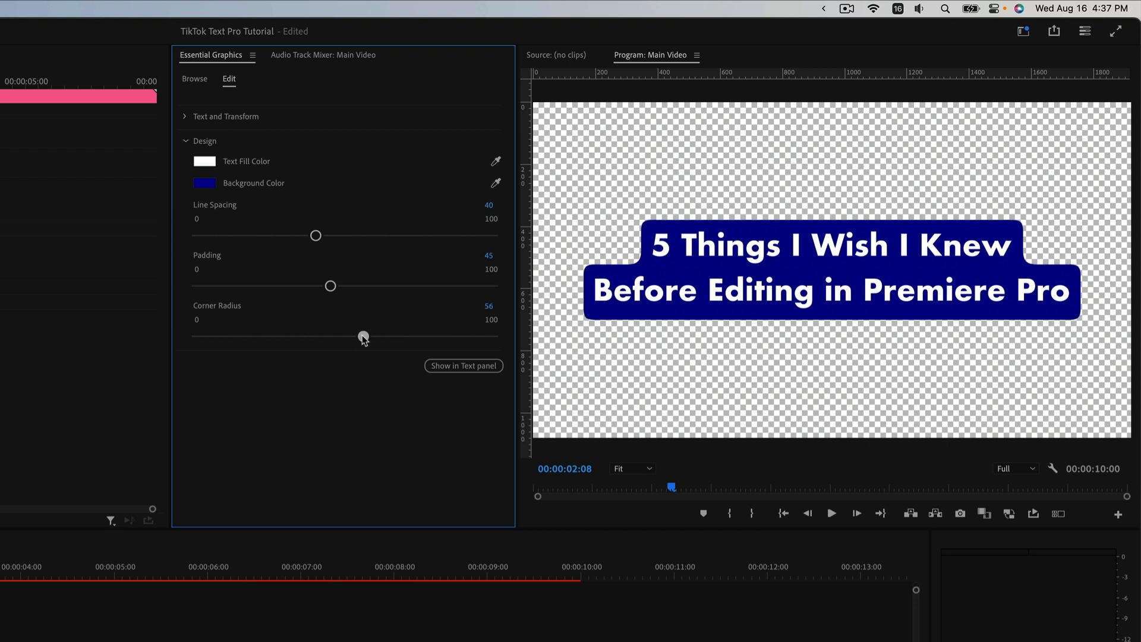
pyautogui.click(361, 384)
pyautogui.click(184, 141)
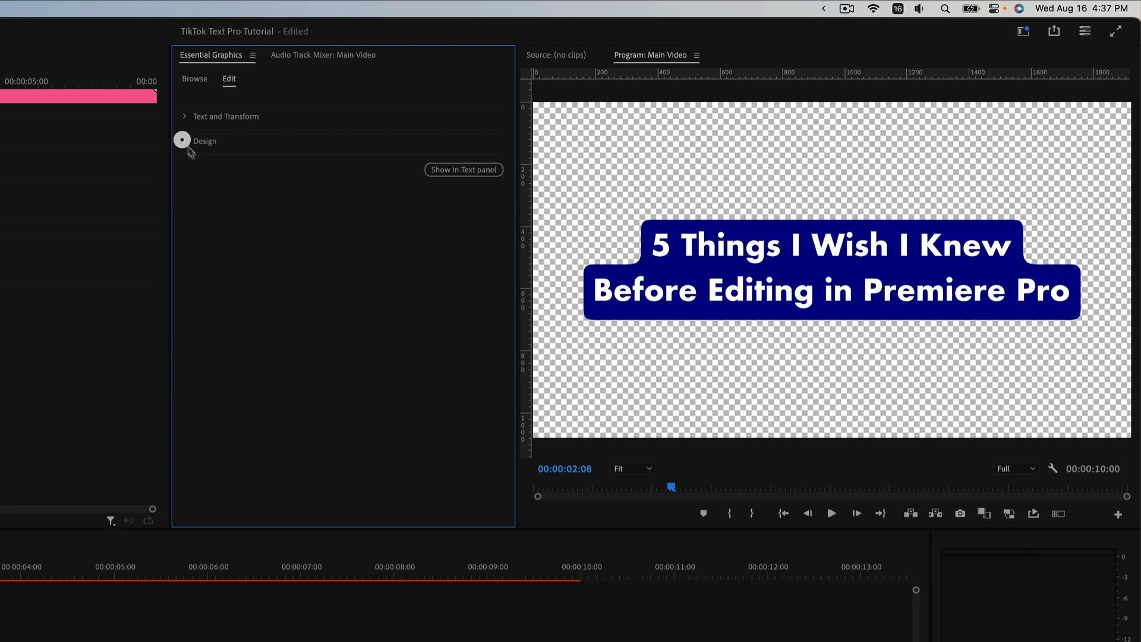
# Step: Keyframe the text clip's Scale from 0 at its start to 100 about 20 frames in
pyautogui.click(271, 295)
pyautogui.click(118, 639)
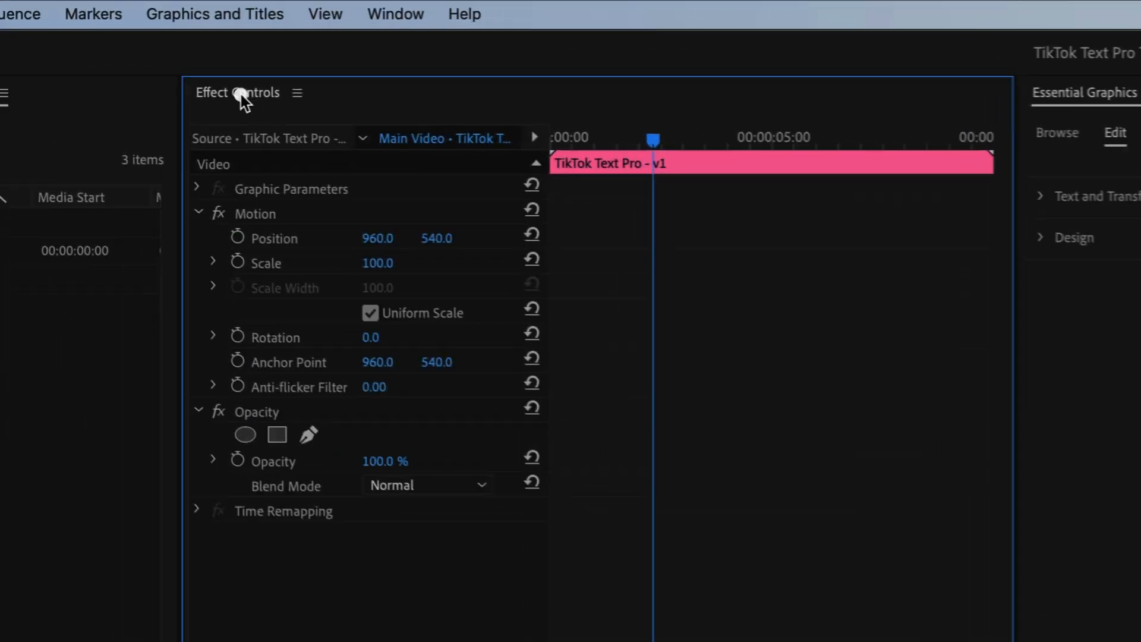
pyautogui.click(247, 97)
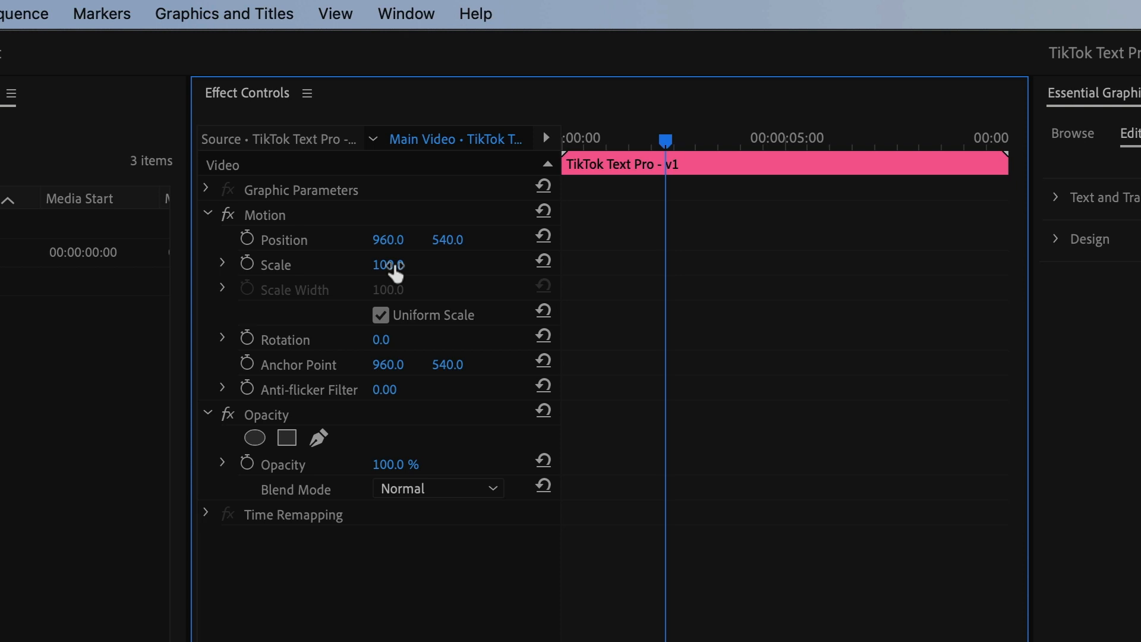
pyautogui.moveTo(596, 145); pyautogui.dragTo(428, 145)
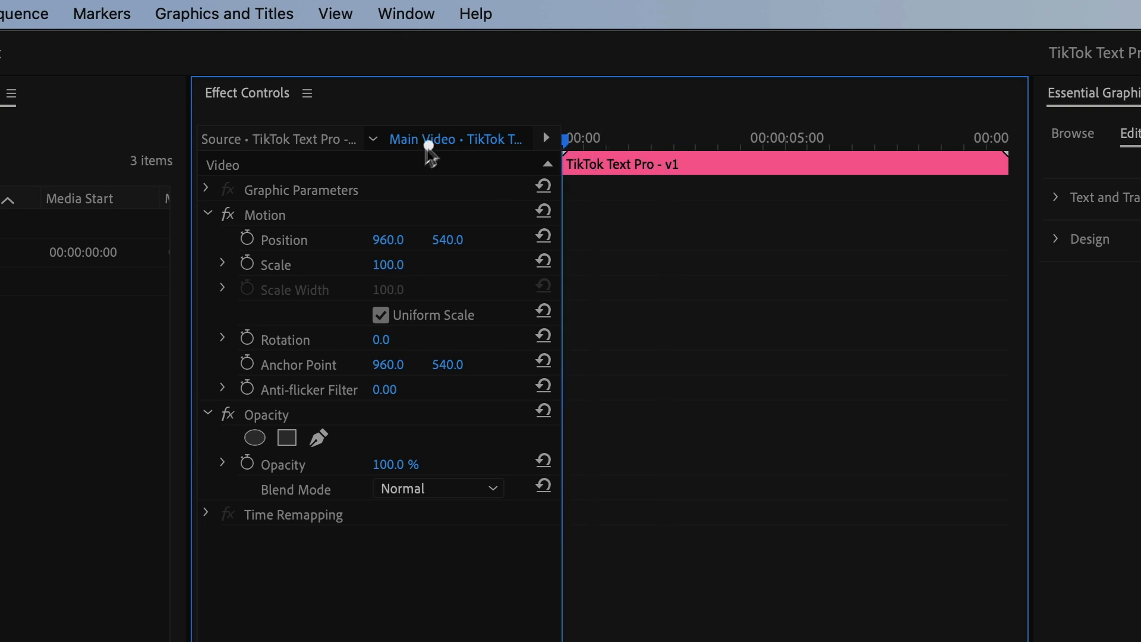
pyautogui.click(247, 263)
pyautogui.moveTo(591, 141); pyautogui.dragTo(601, 142)
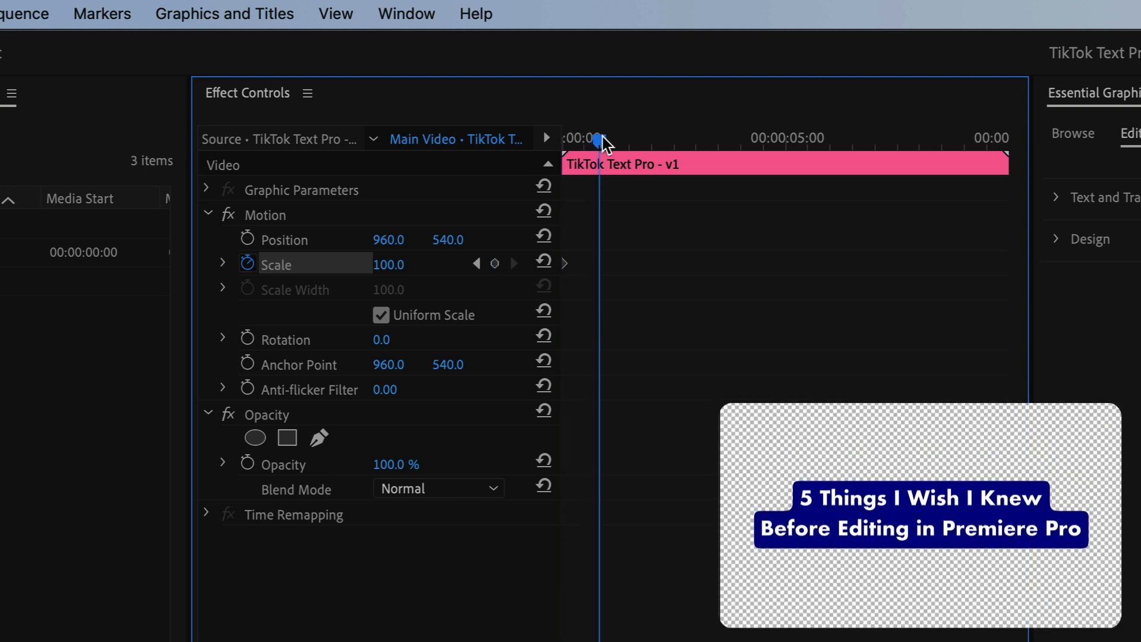
pyautogui.click(480, 263)
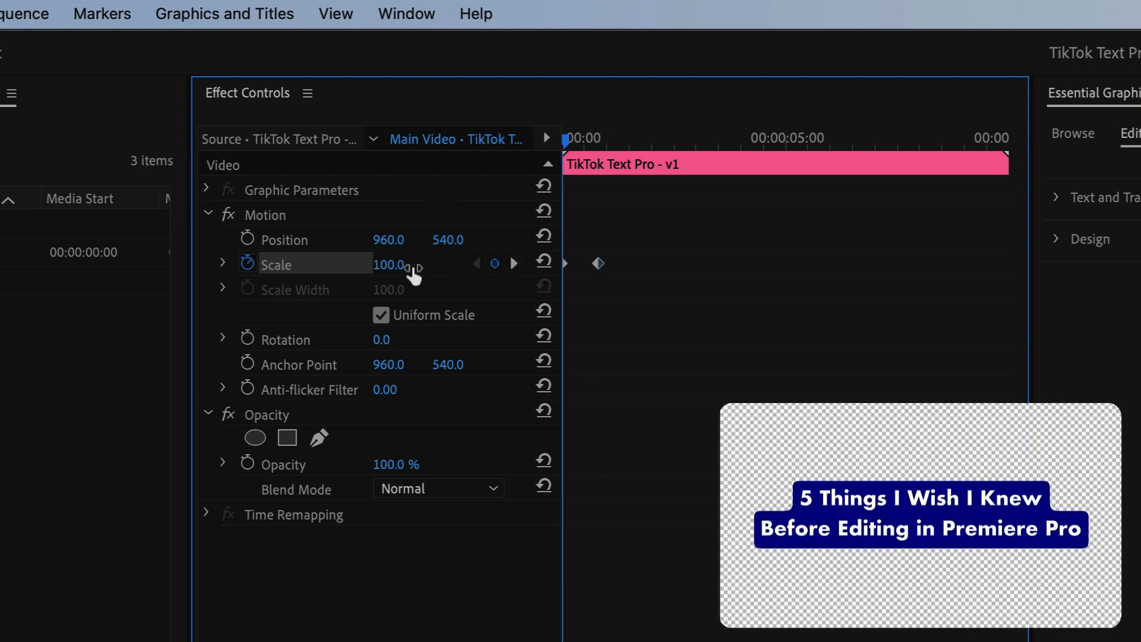
pyautogui.click(397, 264)
pyautogui.write('0')
pyautogui.press('Return')
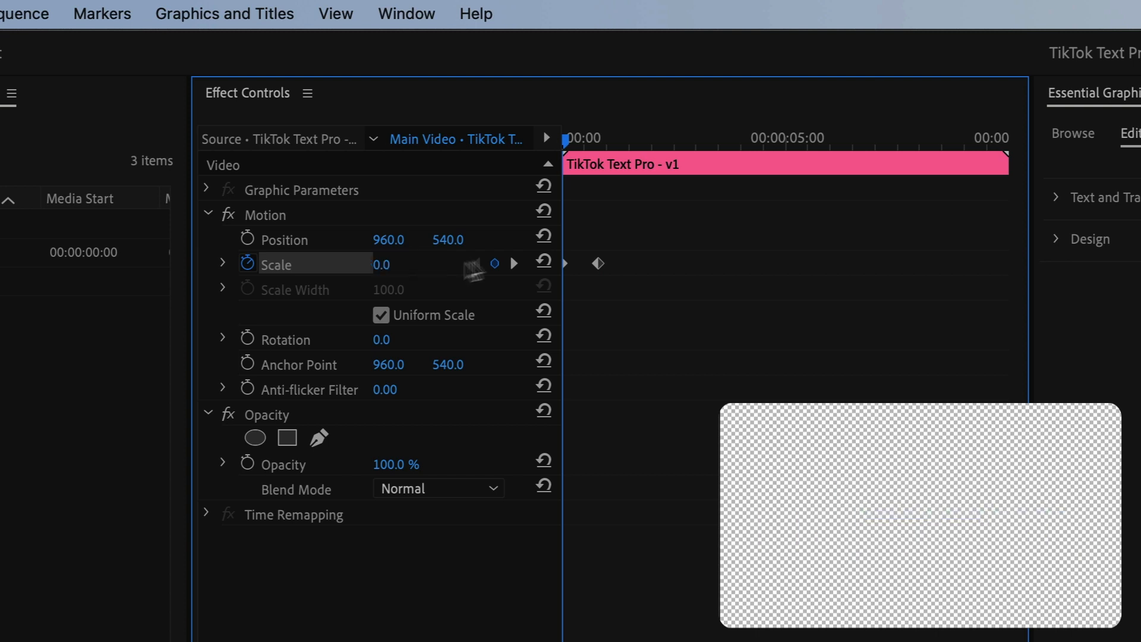
# Step: Change both Scale keyframes to Bezier interpolation
pyautogui.click(598, 264)
pyautogui.rightClick(599, 264)
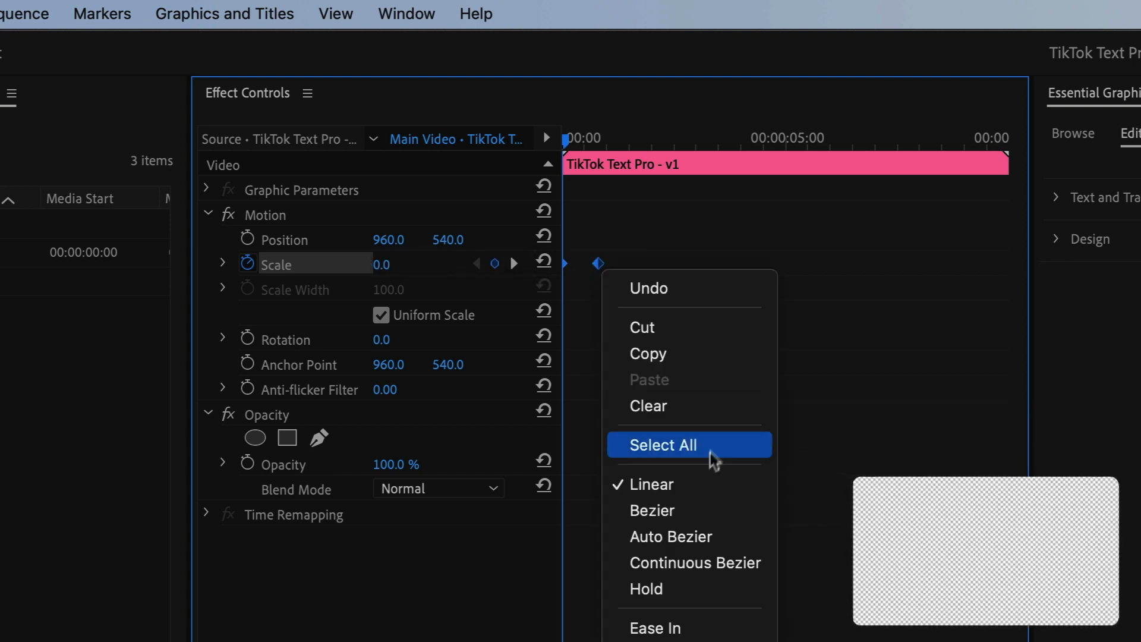
pyautogui.click(719, 517)
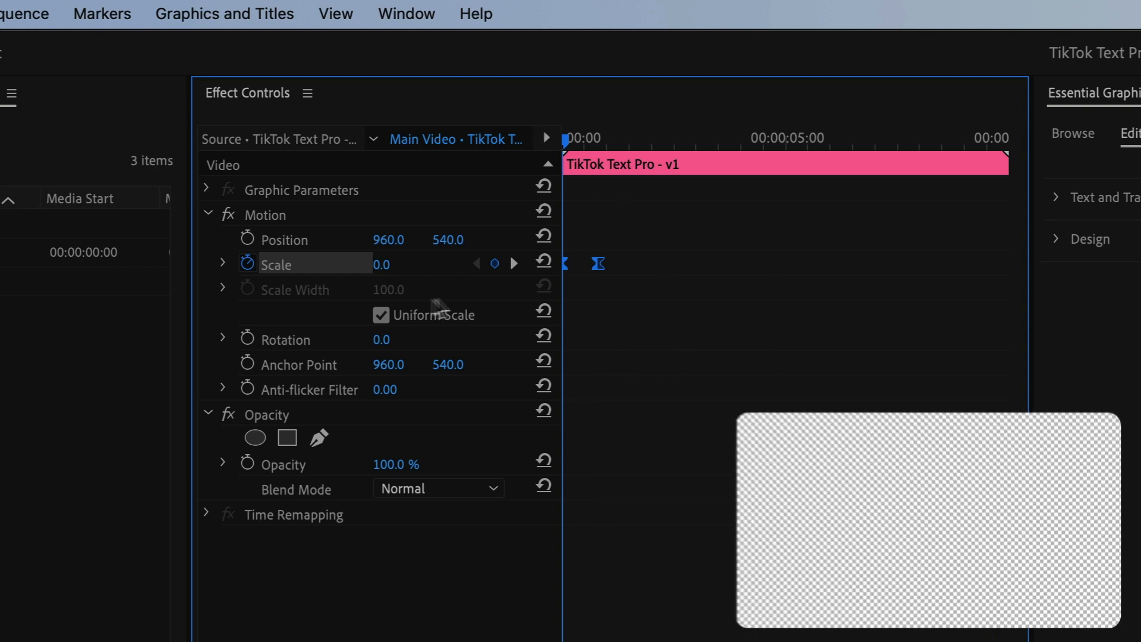
# Step: Reshape the Scale velocity curve to peak early and ease out slowly into the end keyframe, and play back the result
pyautogui.click(221, 266)
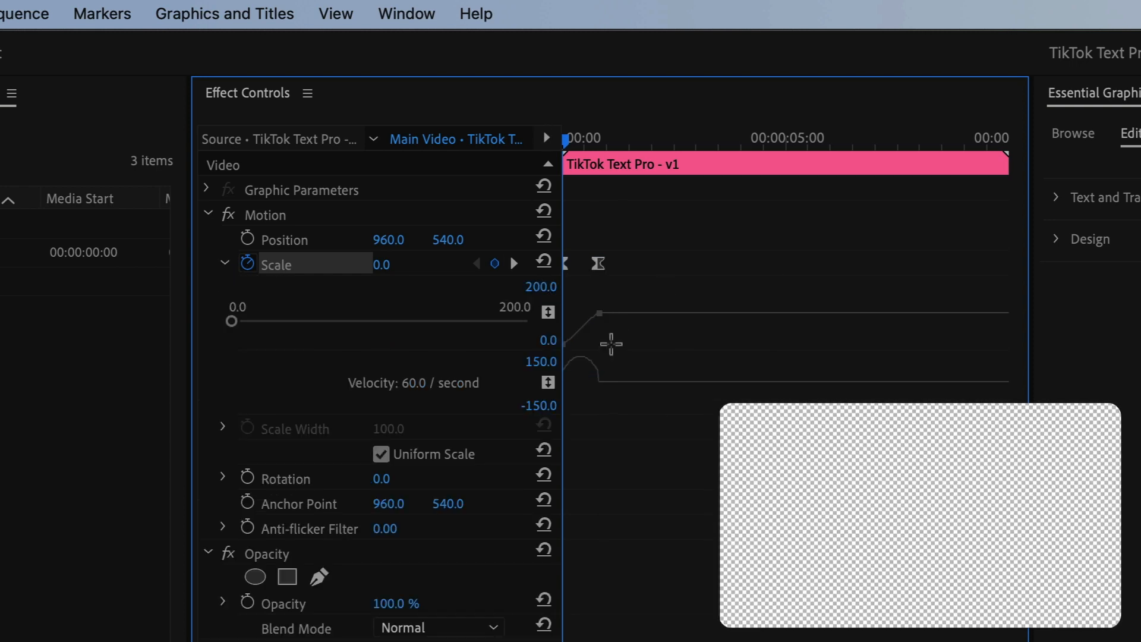
pyautogui.press('=')
pyautogui.press('=')
pyautogui.press('=')
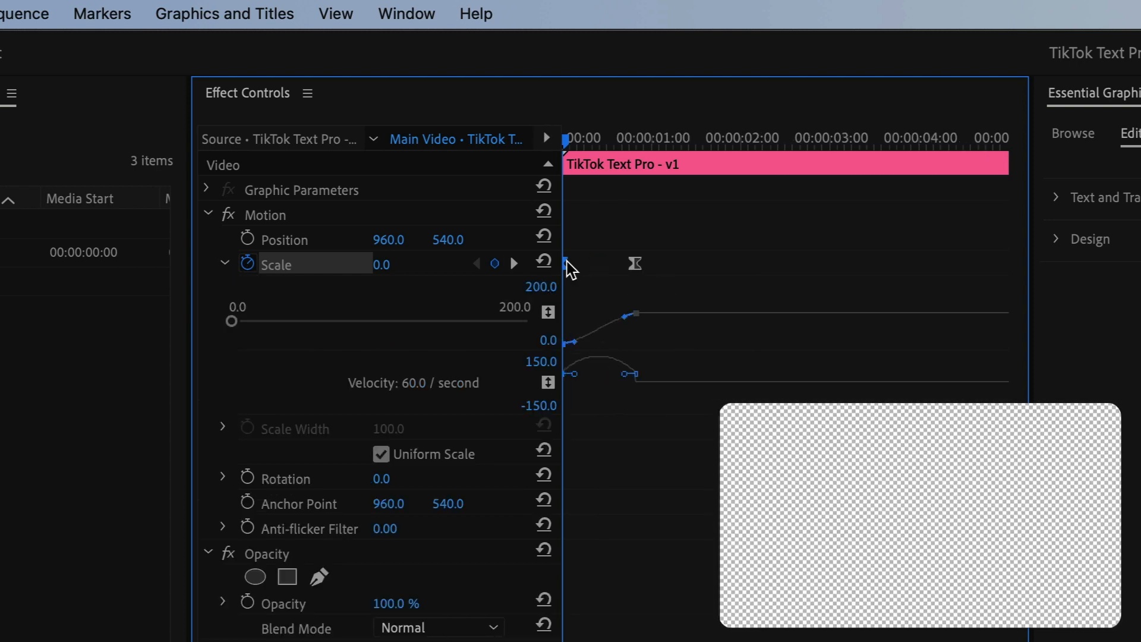
pyautogui.moveTo(610, 375)
pyautogui.mouseDown()
pyautogui.moveTo(622, 374)
pyautogui.moveTo(591, 377)
pyautogui.moveTo(611, 374)
pyautogui.mouseUp()
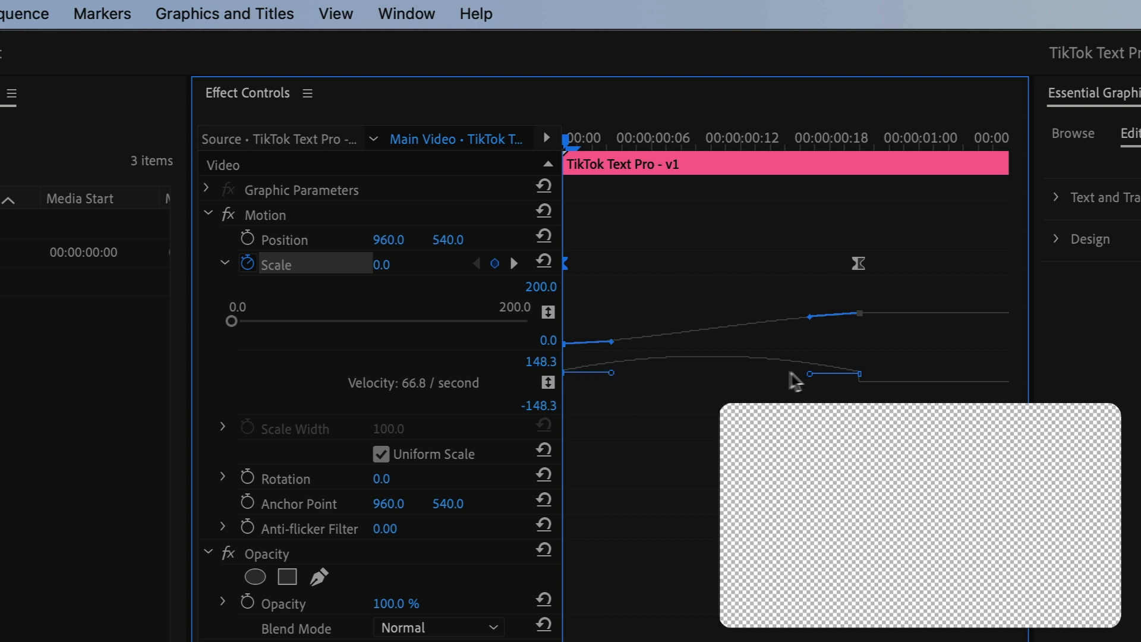
pyautogui.moveTo(807, 375); pyautogui.dragTo(689, 387)
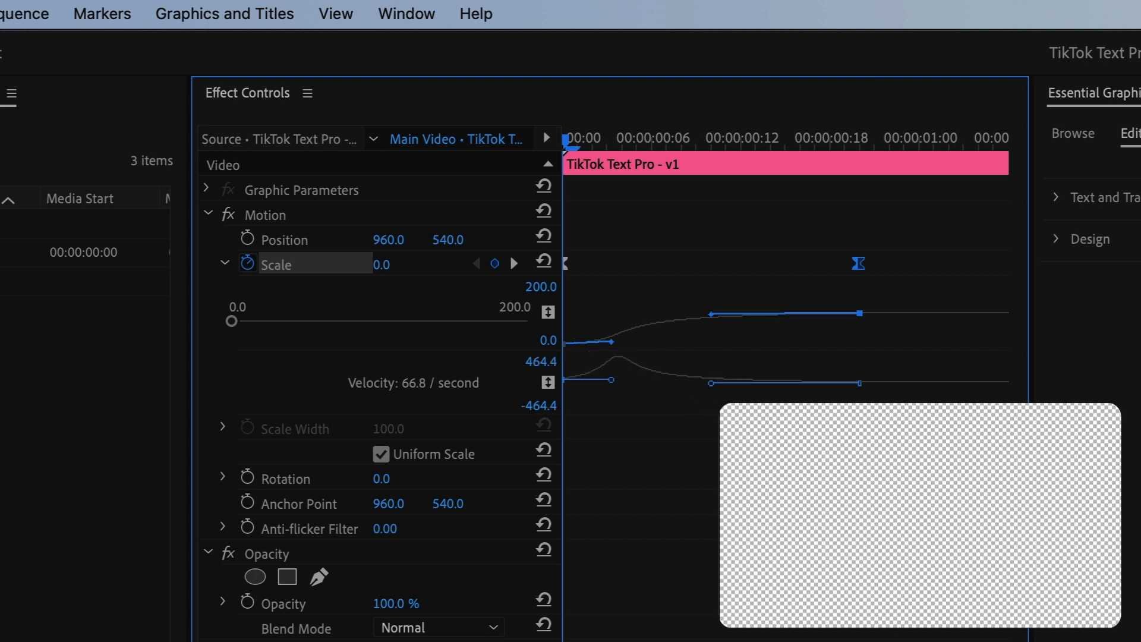
pyautogui.click(713, 443)
pyautogui.press('space')
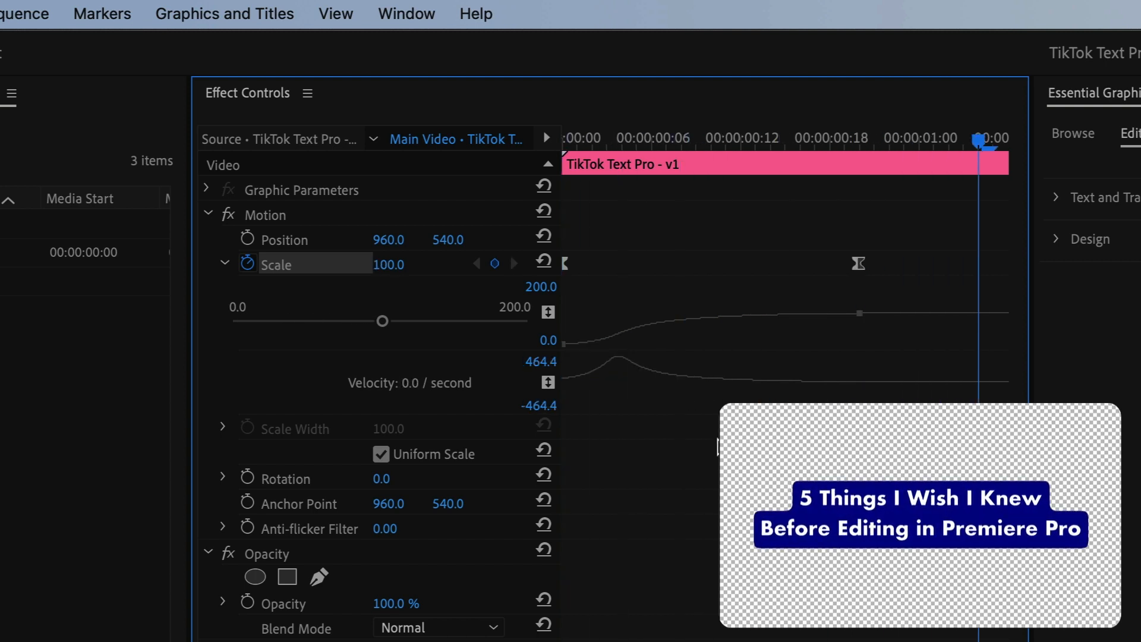
# Step: Keyframe the clip's Opacity from 0% at its start to 100% about 5 frames in, and play it back
pyautogui.moveTo(650, 136); pyautogui.dragTo(365, 152)
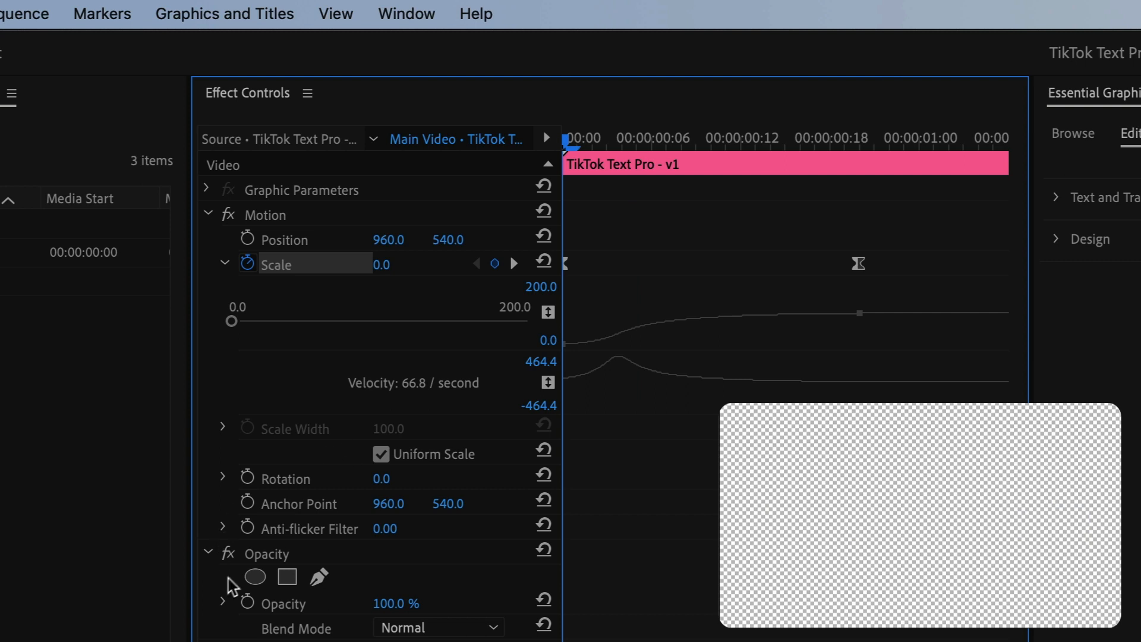
pyautogui.click(247, 602)
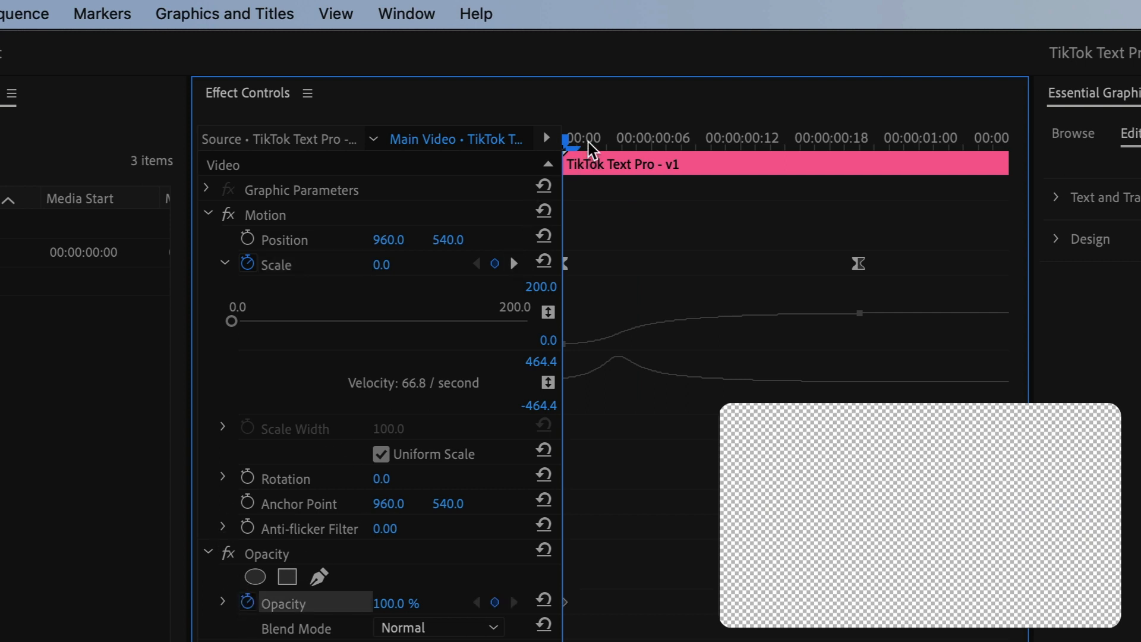
pyautogui.moveTo(586, 138); pyautogui.dragTo(634, 142)
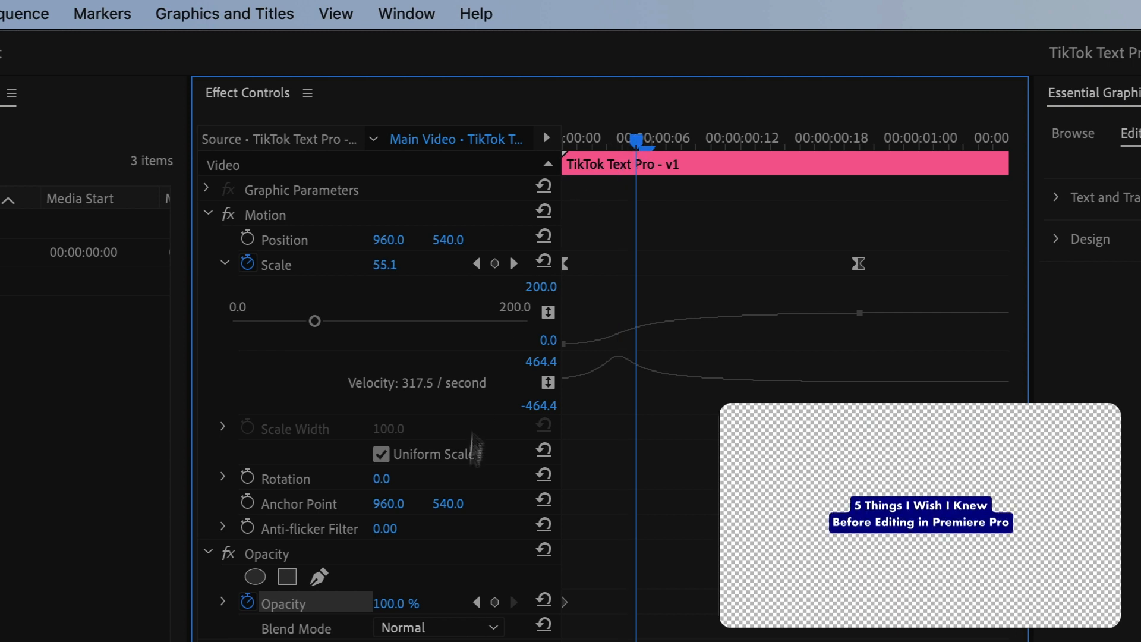
pyautogui.click(476, 602)
pyautogui.click(396, 604)
pyautogui.write('0')
pyautogui.press('Return')
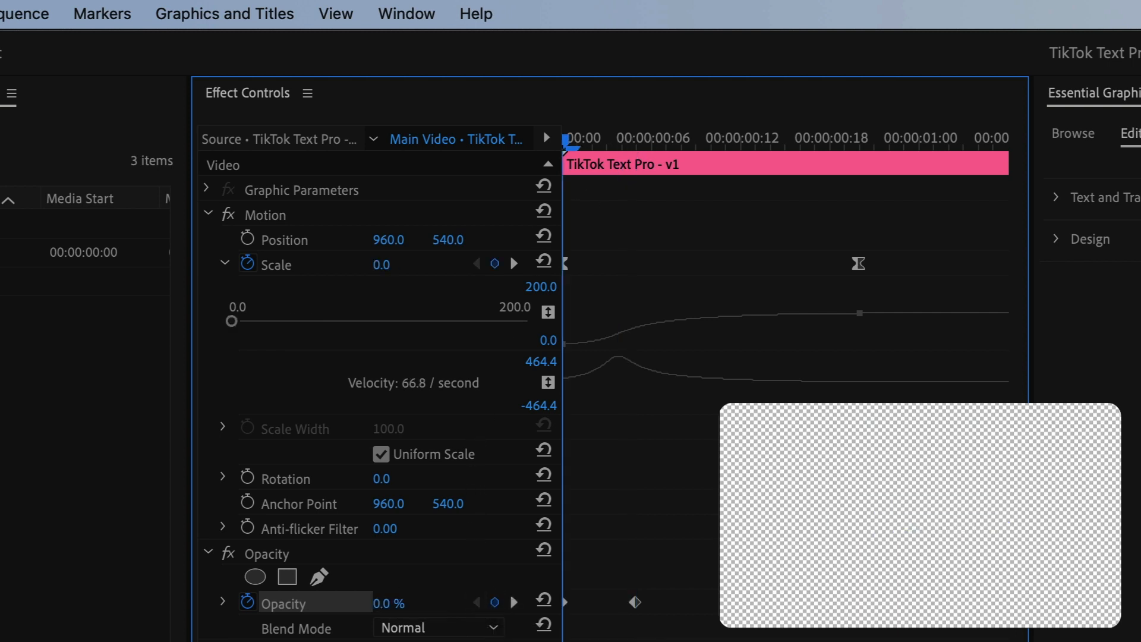
pyautogui.press('space')
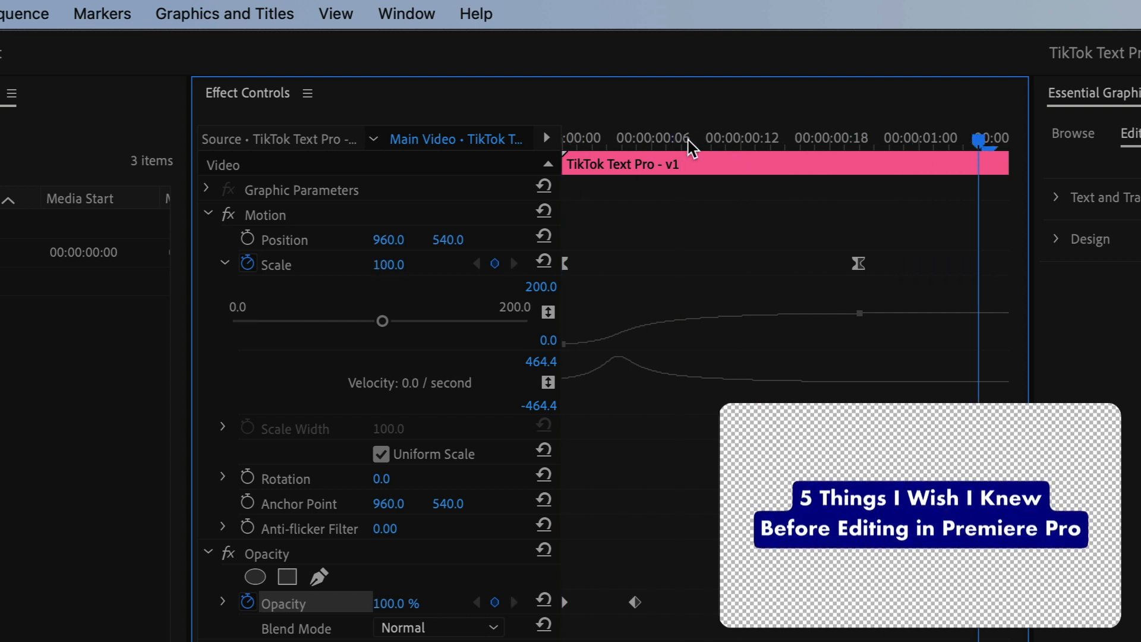
# Step: Keyframe the clip's Rotation from about -18° at its start to 0° about 8 frames in, and play it back
pyautogui.moveTo(680, 139); pyautogui.dragTo(408, 131)
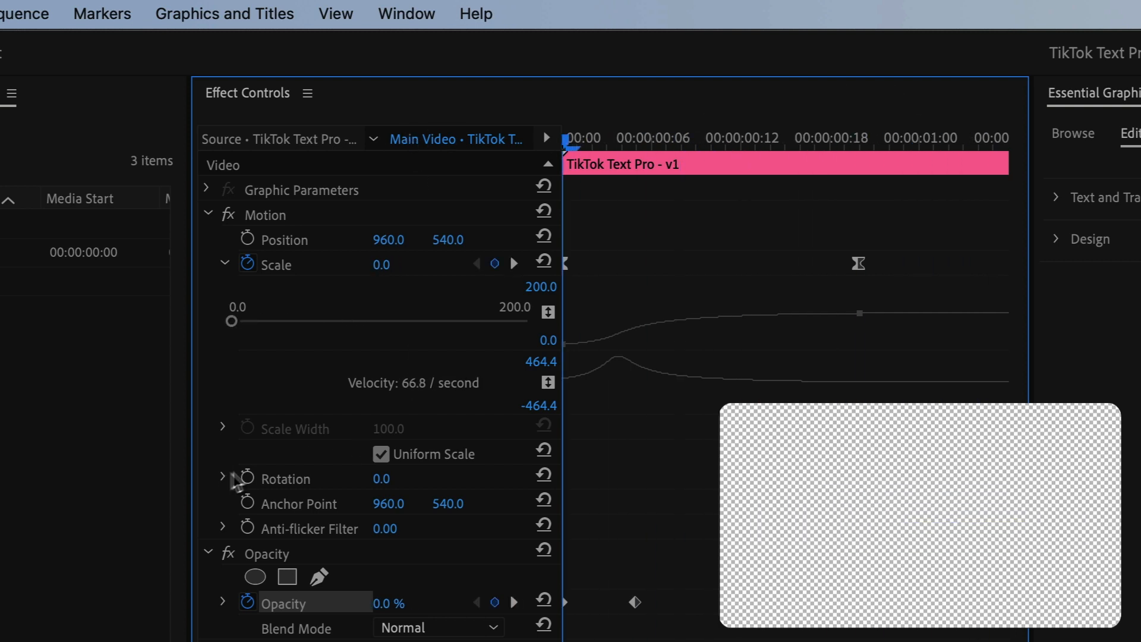
pyautogui.click(246, 478)
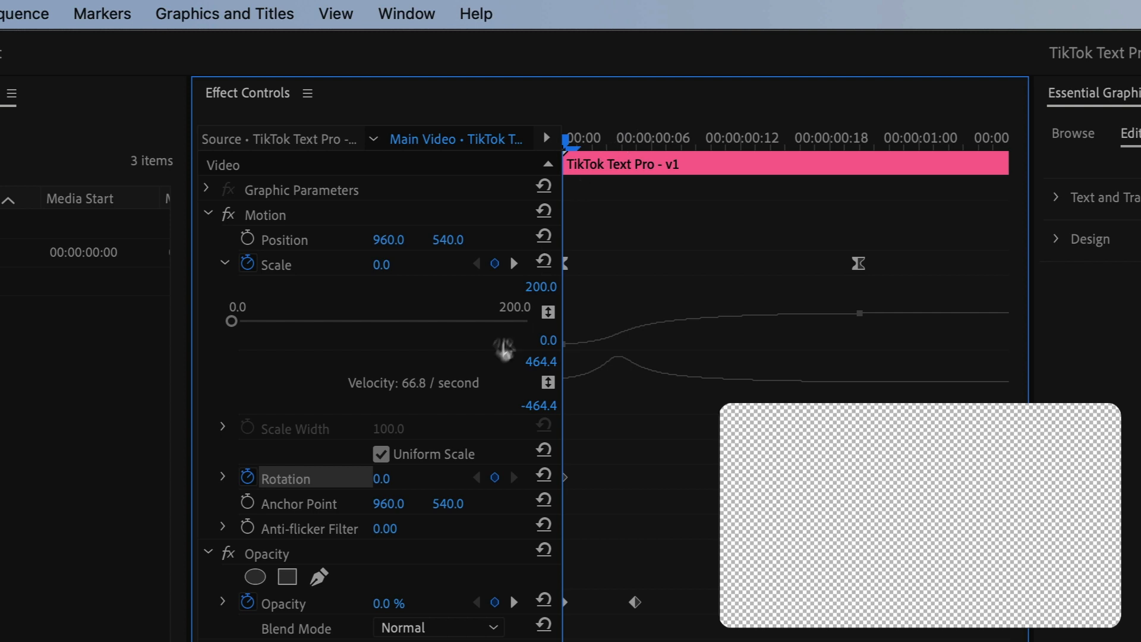
pyautogui.moveTo(621, 142); pyautogui.dragTo(681, 142)
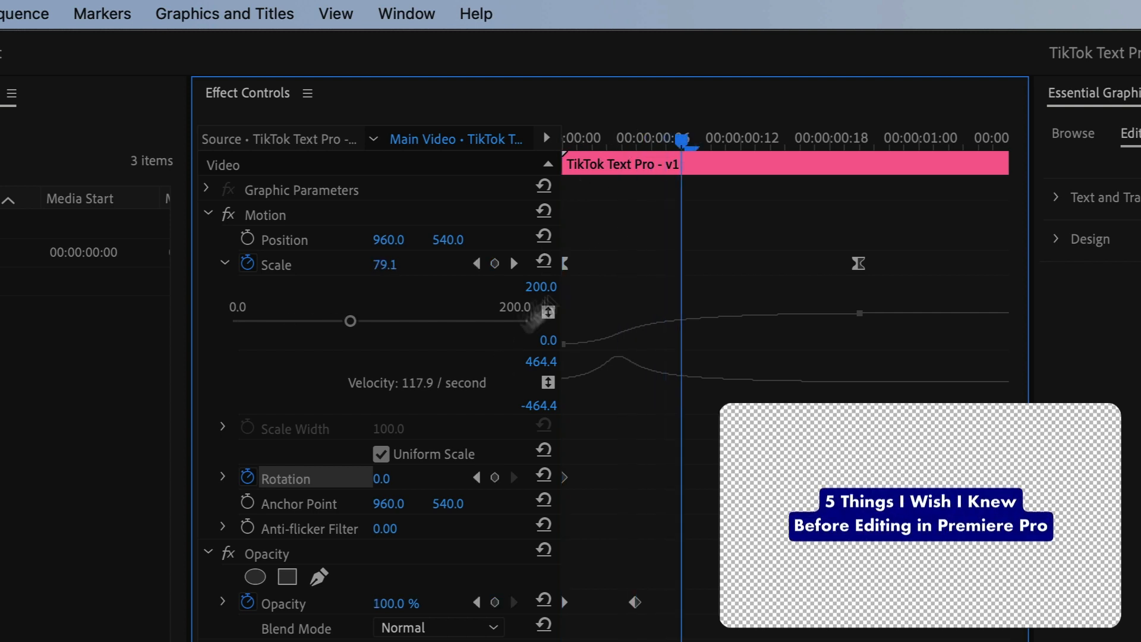
pyautogui.click(494, 477)
pyautogui.click(476, 477)
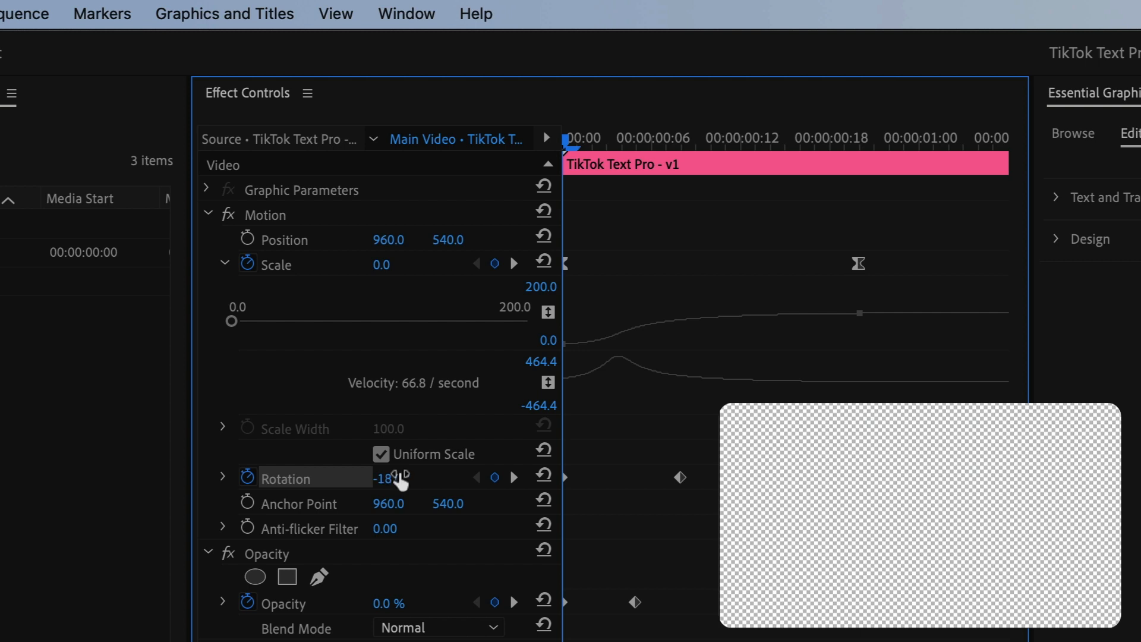
pyautogui.press('space')
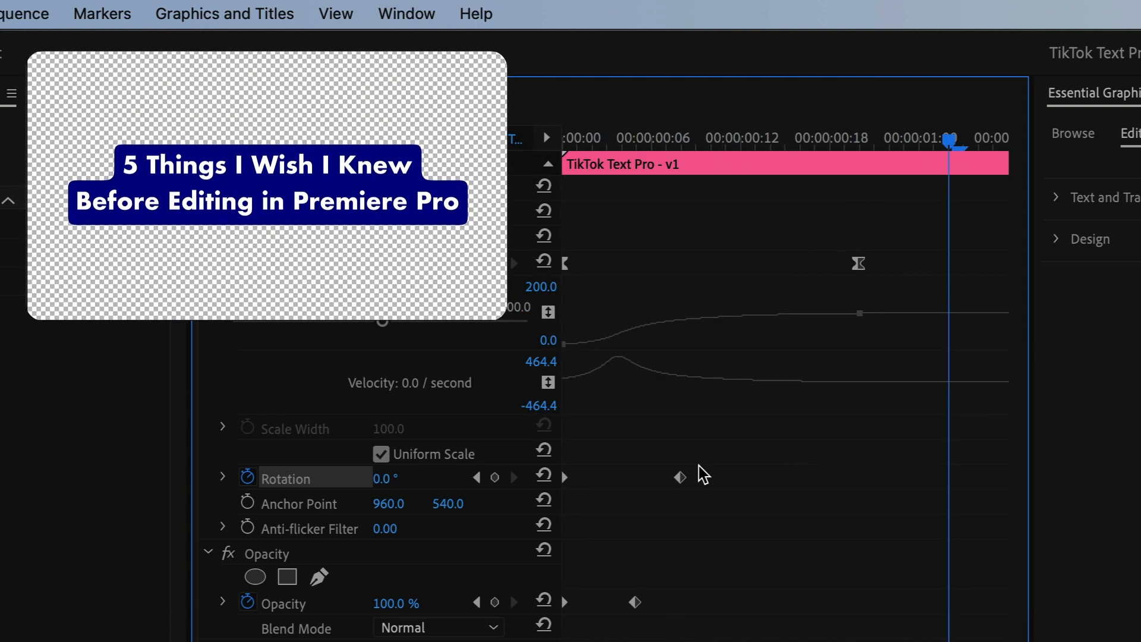
# Step: Move the Rotation end keyframe in line with the Scale end keyframe and change both Rotation keyframes to Bezier interpolation
pyautogui.moveTo(681, 477); pyautogui.dragTo(860, 477)
pyautogui.click(860, 137)
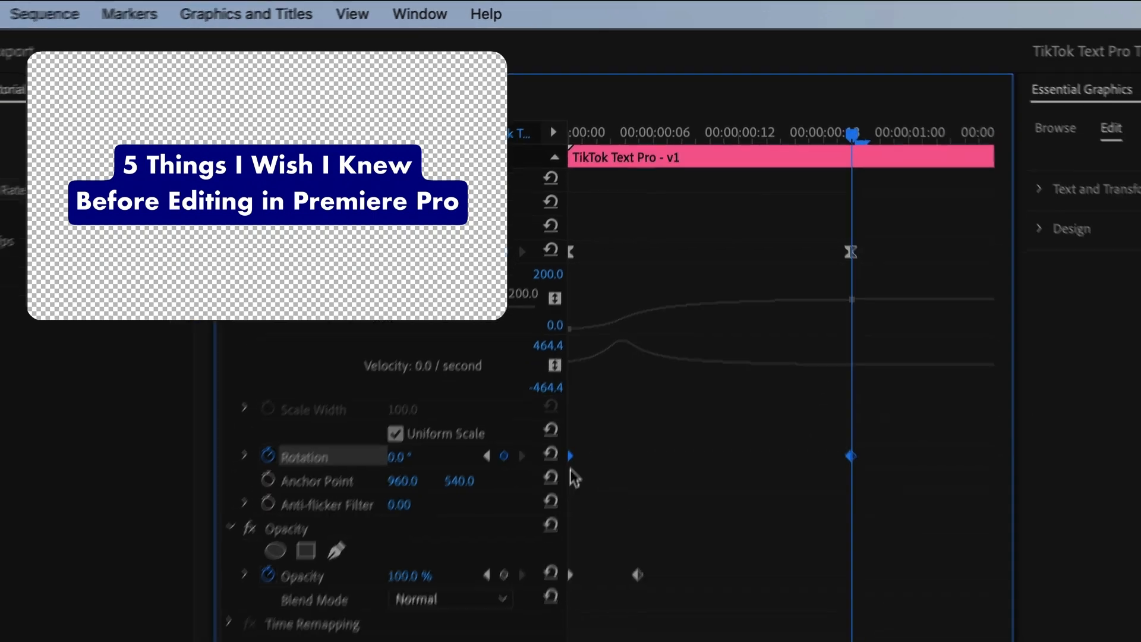
pyautogui.rightClick(851, 456)
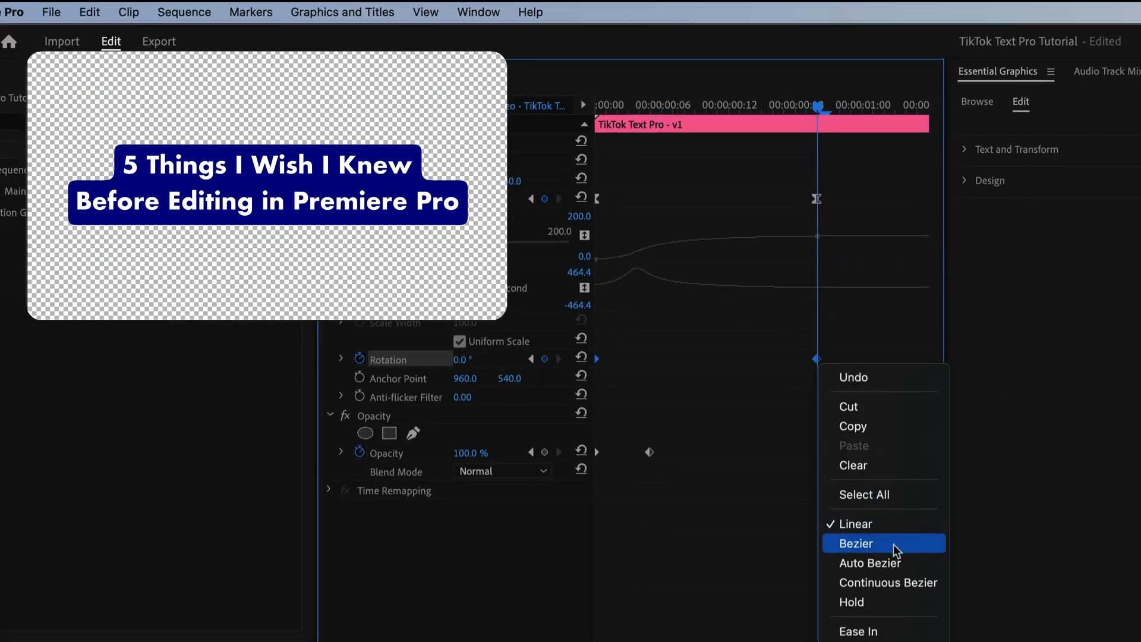
pyautogui.click(895, 544)
# Step: Reshape the Rotation velocity curve to peak early and ease out slowly, matching the Scale curve
pyautogui.click(343, 360)
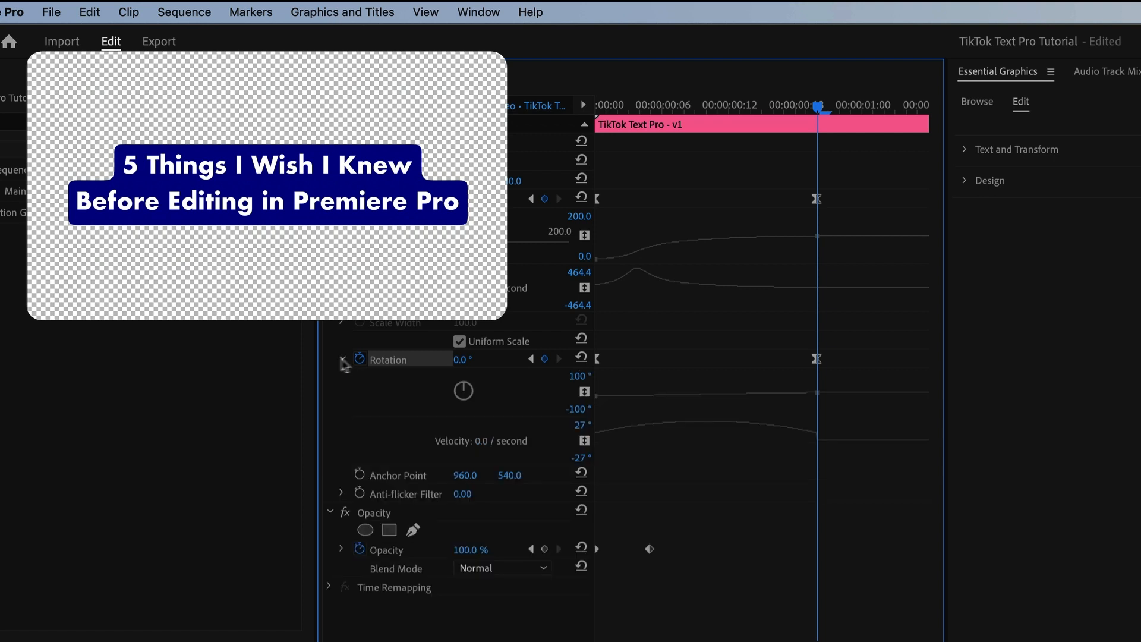
pyautogui.click(599, 360)
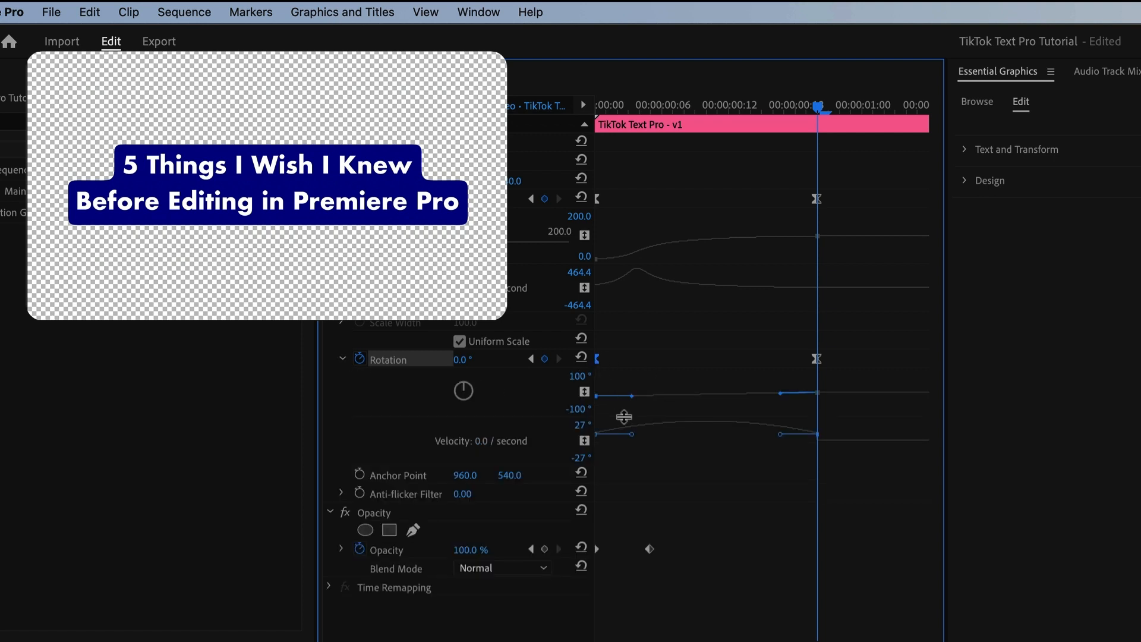
pyautogui.moveTo(624, 434); pyautogui.dragTo(610, 434)
pyautogui.moveTo(780, 434); pyautogui.dragTo(700, 440)
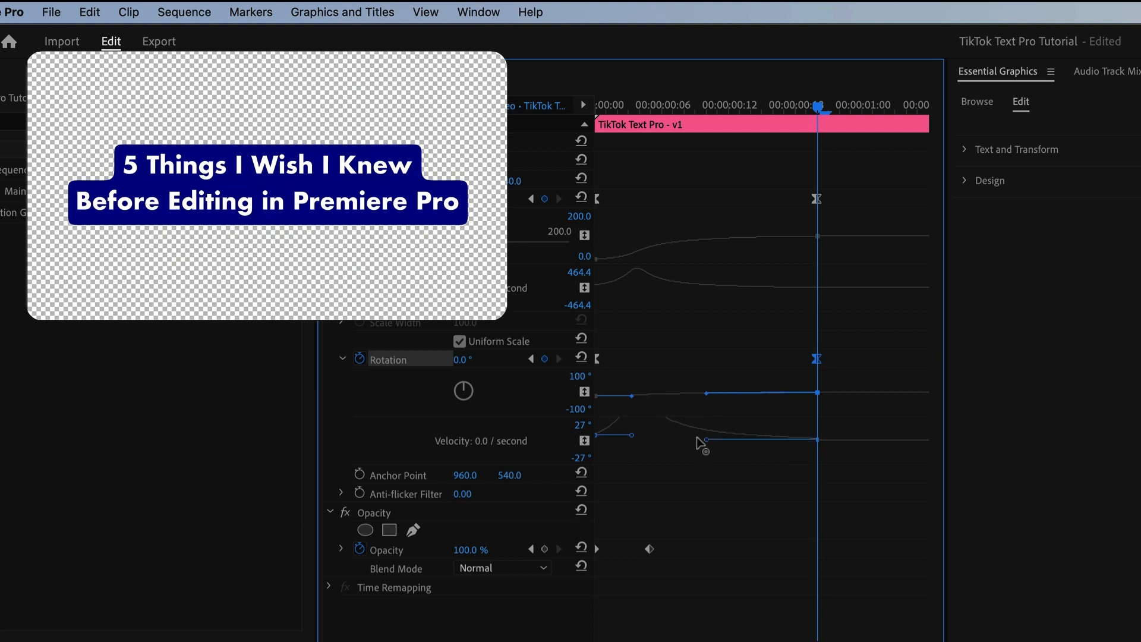
# Step: Play the combined scale, opacity and rotation animation from the clip's start and scrub through it
pyautogui.moveTo(685, 107); pyautogui.dragTo(508, 114)
pyautogui.press('space')
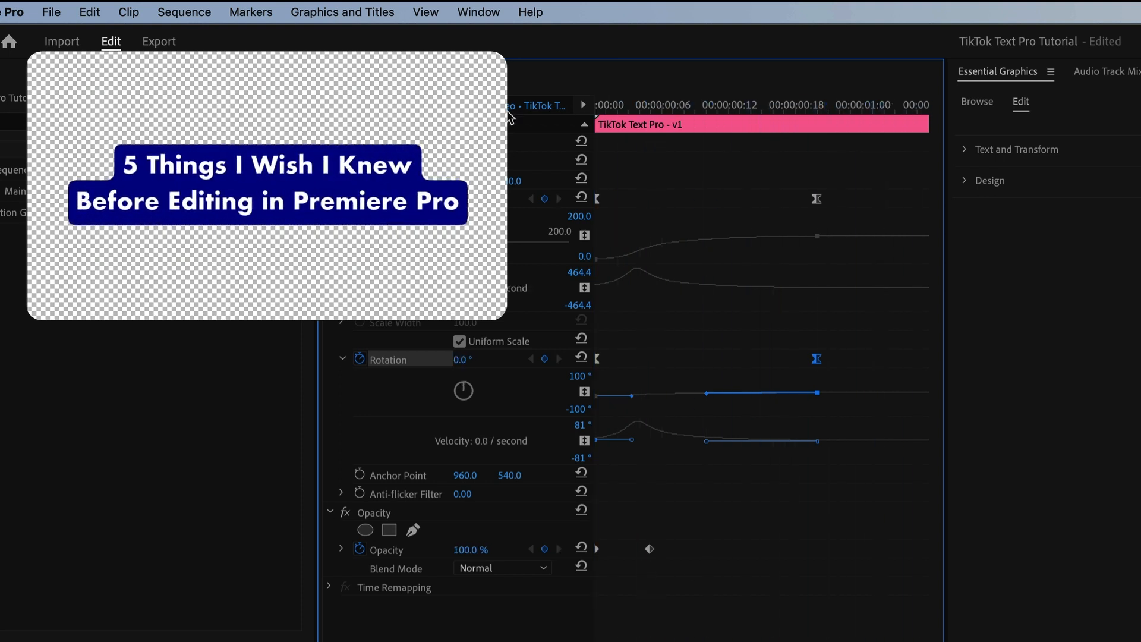
pyautogui.moveTo(706, 109); pyautogui.dragTo(851, 108)
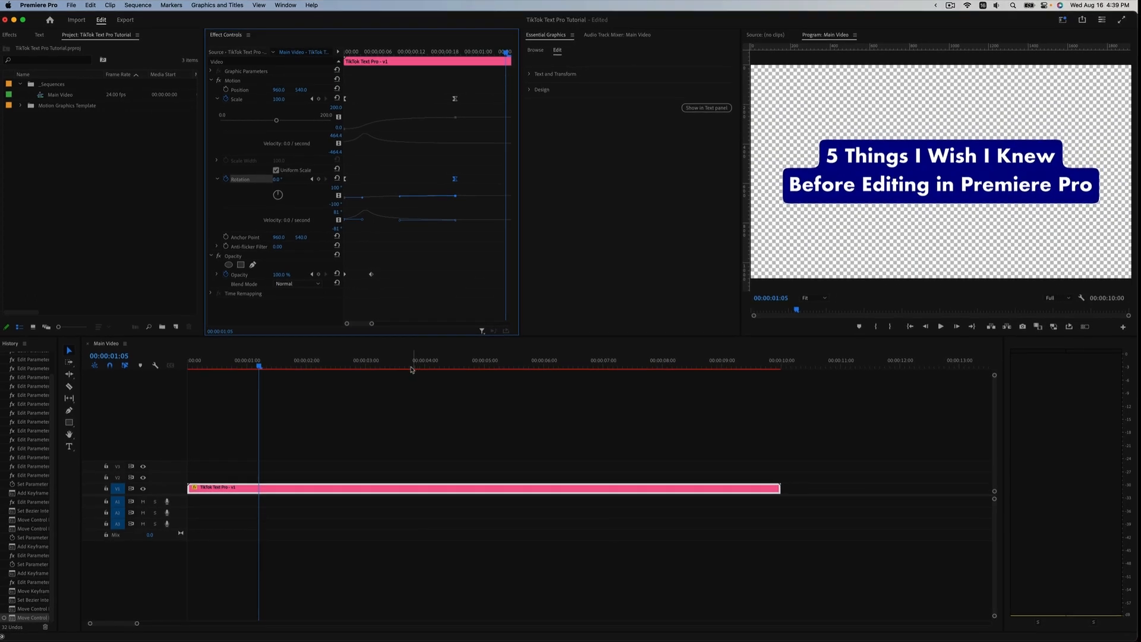
# Step: Split the TikTok Text Pro clip in two at 00:00:01:12
pyautogui.click(416, 387)
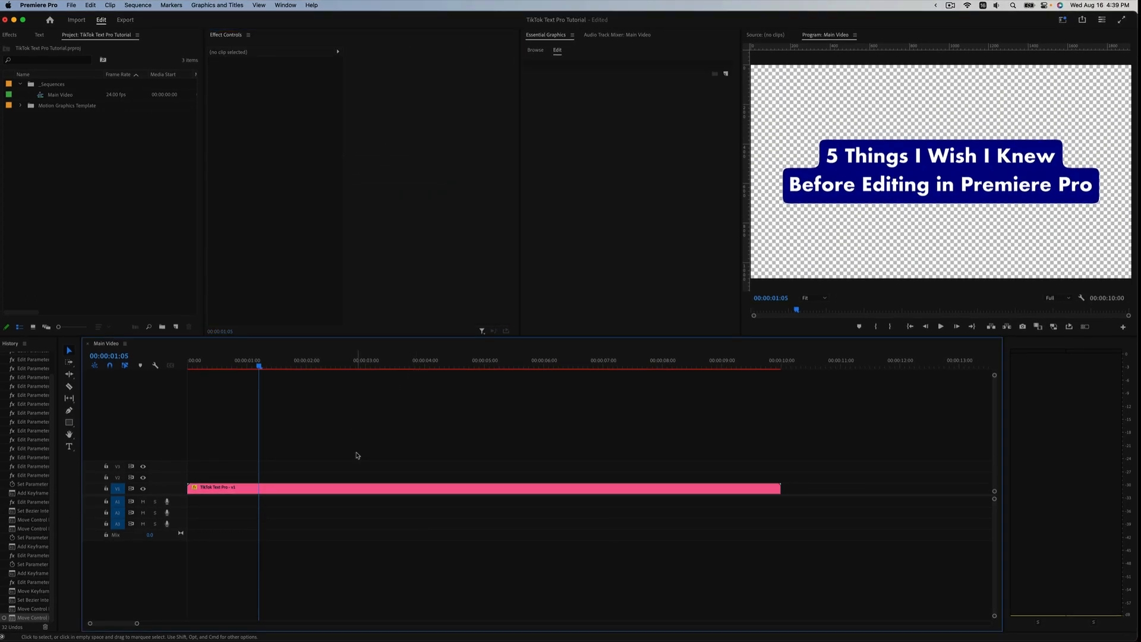
pyautogui.press('space')
pyautogui.press('space')
pyautogui.press('c')
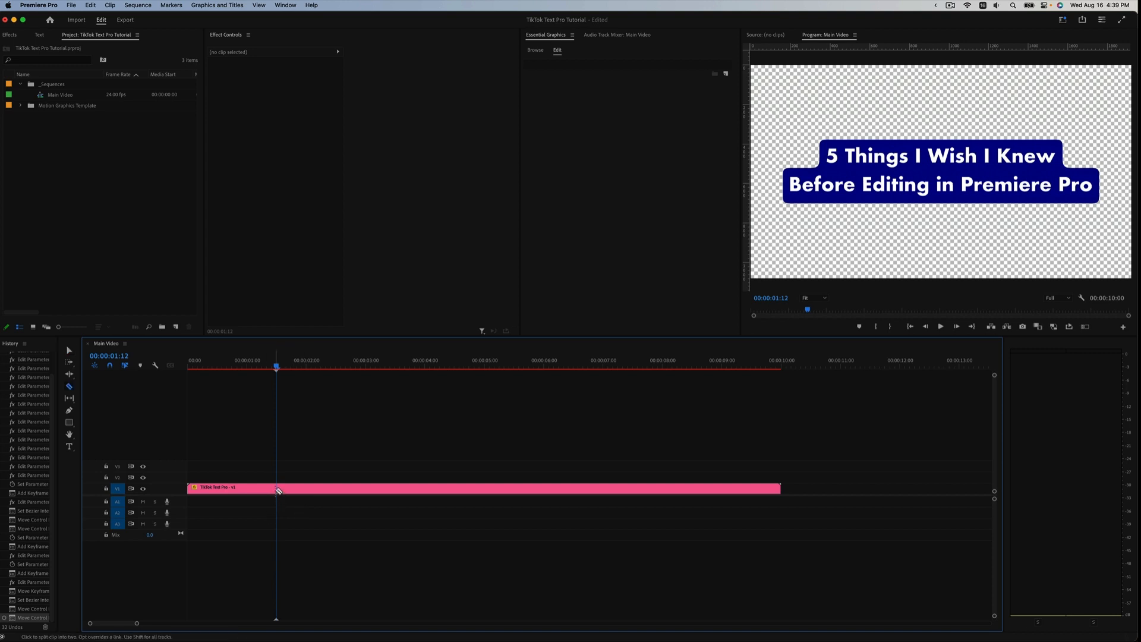
pyautogui.click(278, 490)
pyautogui.press('v')
# Step: Change the second clip's Background Color to dark green in its Design settings
pyautogui.click(285, 488)
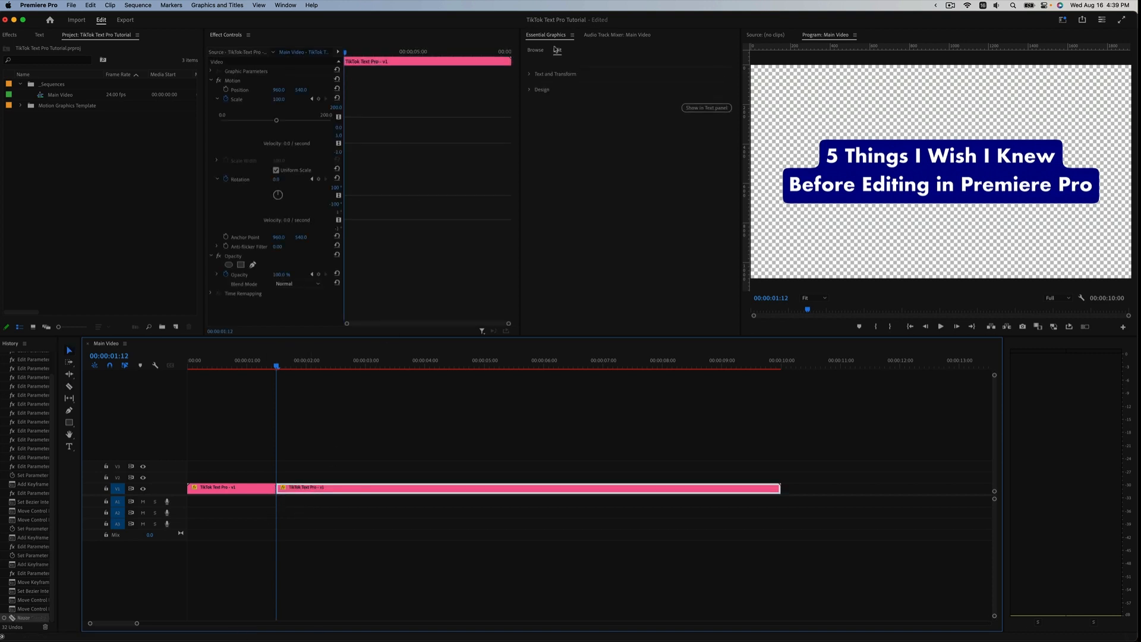
pyautogui.click(529, 90)
pyautogui.click(542, 116)
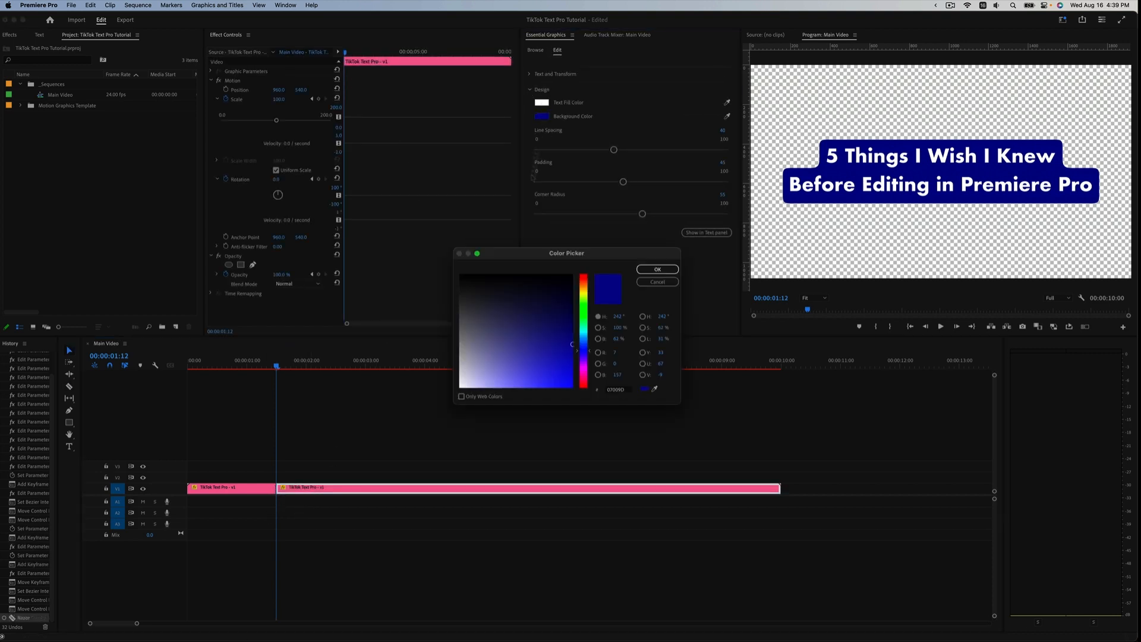
pyautogui.click(585, 319)
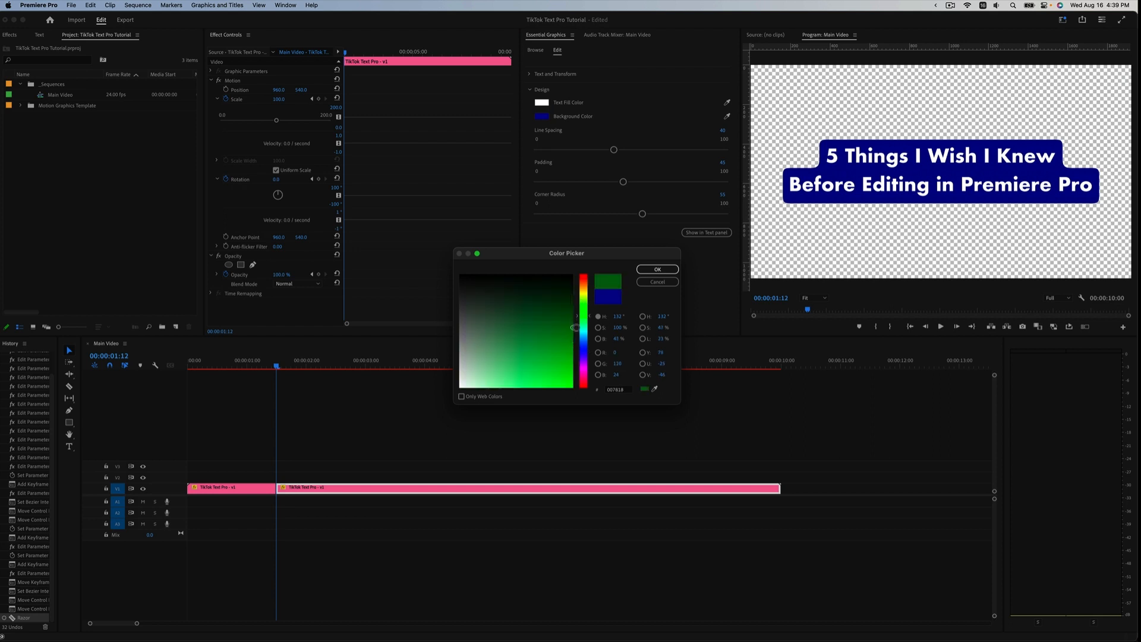
pyautogui.click(657, 269)
# Step: Play the sequence from its start and move the cut between the two clips earlier, to 00:00:00:22
pyautogui.click(426, 412)
pyautogui.moveTo(276, 367); pyautogui.dragTo(90, 372)
pyautogui.press('space')
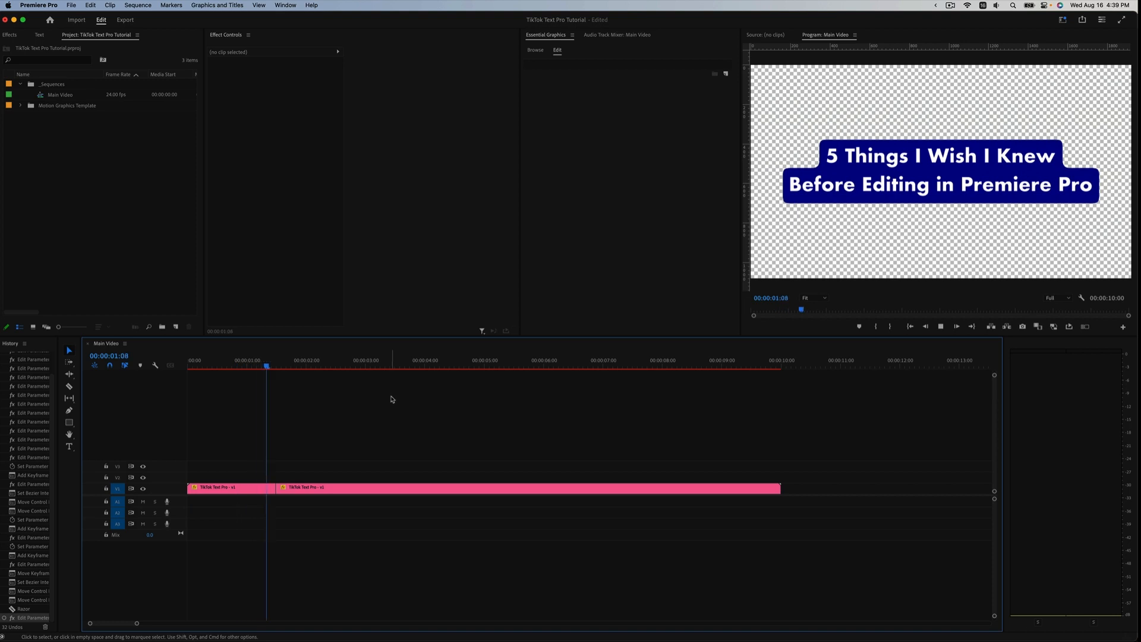
pyautogui.moveTo(262, 373)
pyautogui.mouseDown()
pyautogui.moveTo(219, 373)
pyautogui.moveTo(242, 376)
pyautogui.mouseUp()
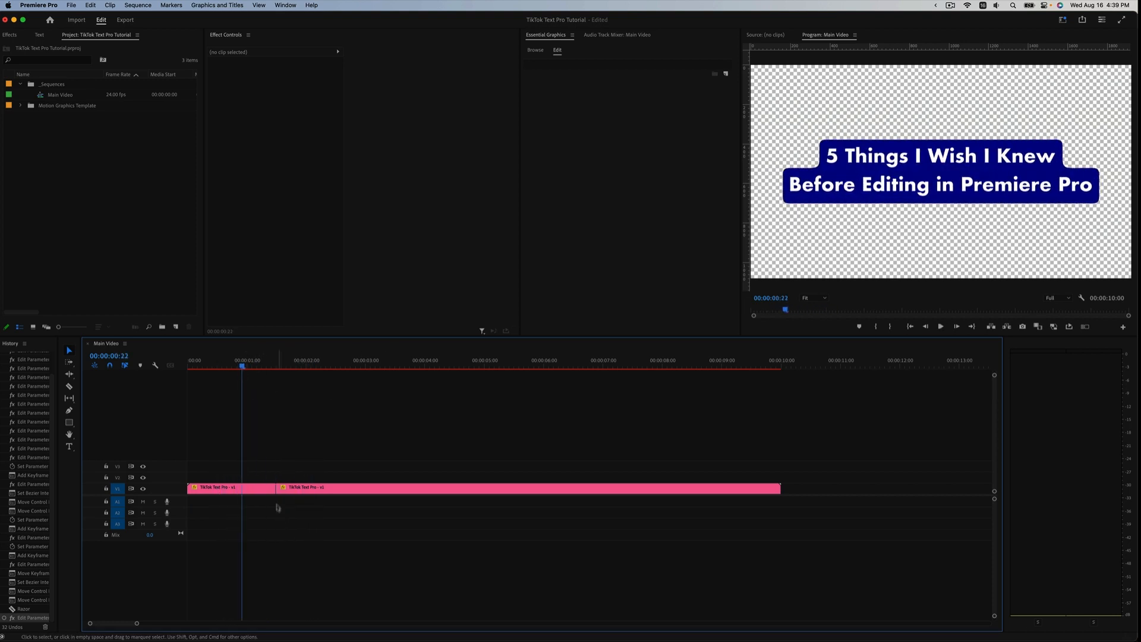
pyautogui.moveTo(276, 488); pyautogui.dragTo(238, 493)
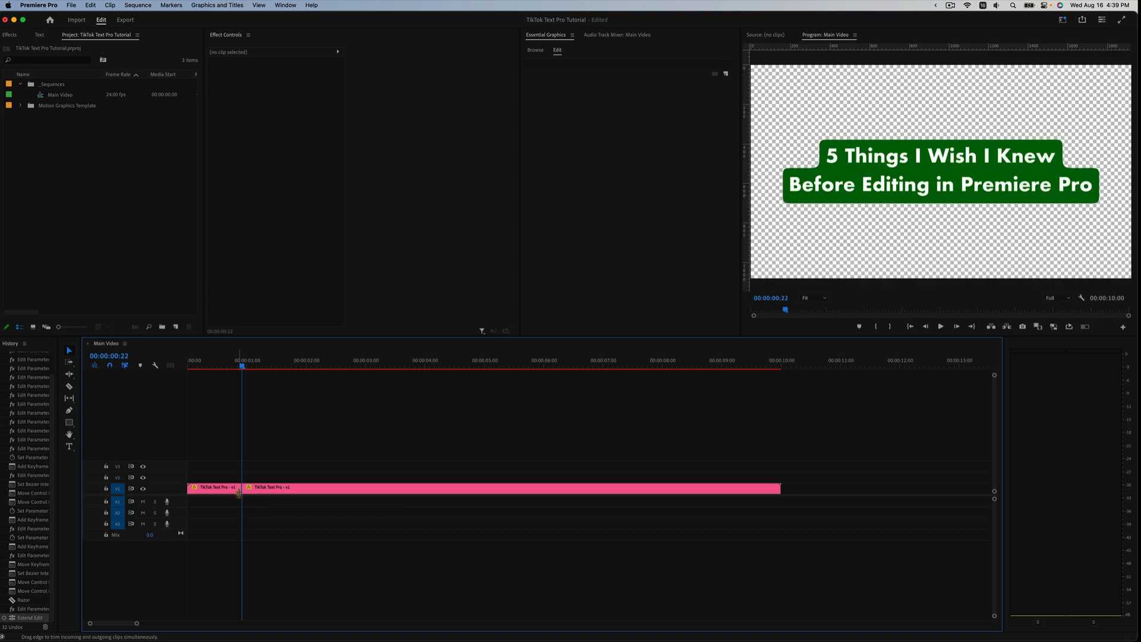
# Step: Play the blue-to-green color change from the sequence start and stop at 00:00:01:20
pyautogui.moveTo(234, 361); pyautogui.dragTo(169, 371)
pyautogui.press('Home')
pyautogui.press('space')
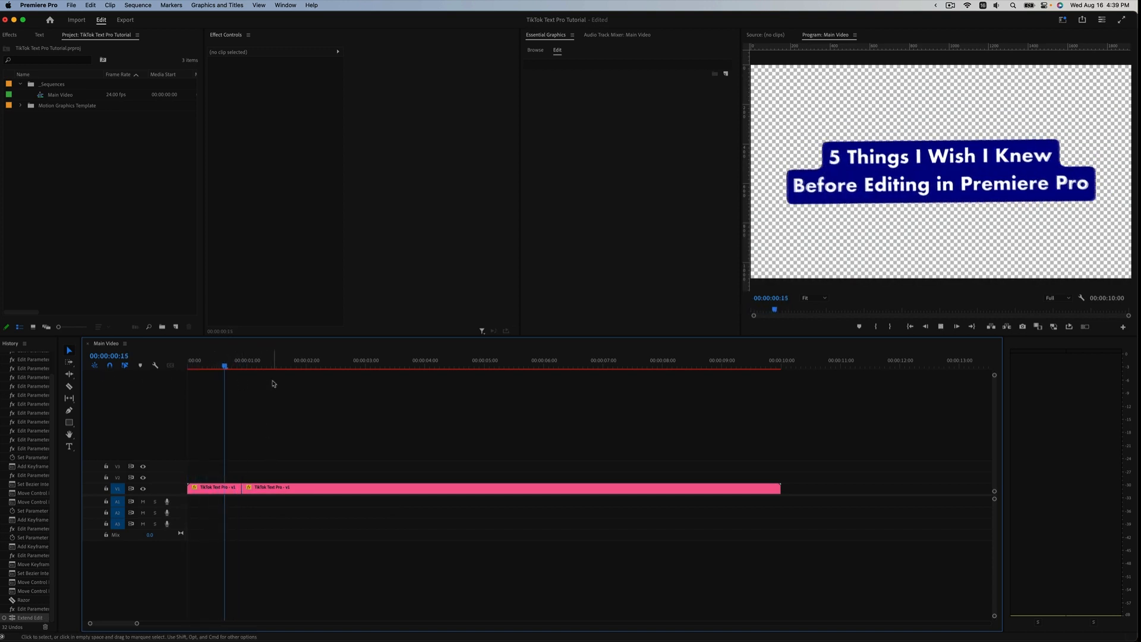
pyautogui.press('space')
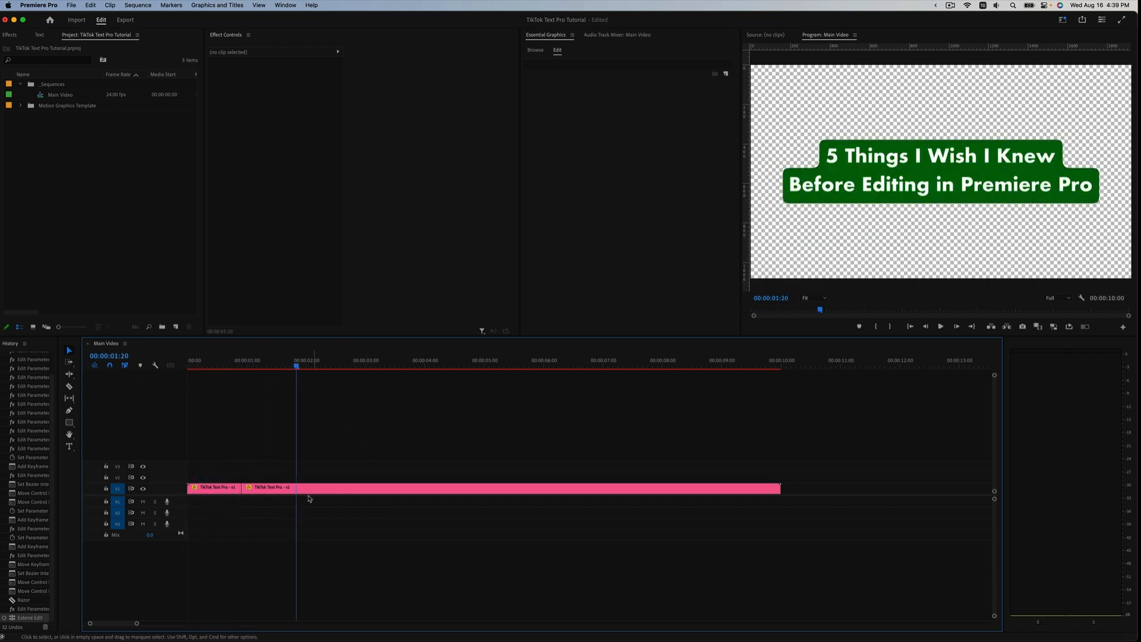
# Step: Split the green clip at 00:00:01:20 and delete the remainder after the cut
pyautogui.press('super+k')
pyautogui.click(315, 489)
pyautogui.press('Delete')
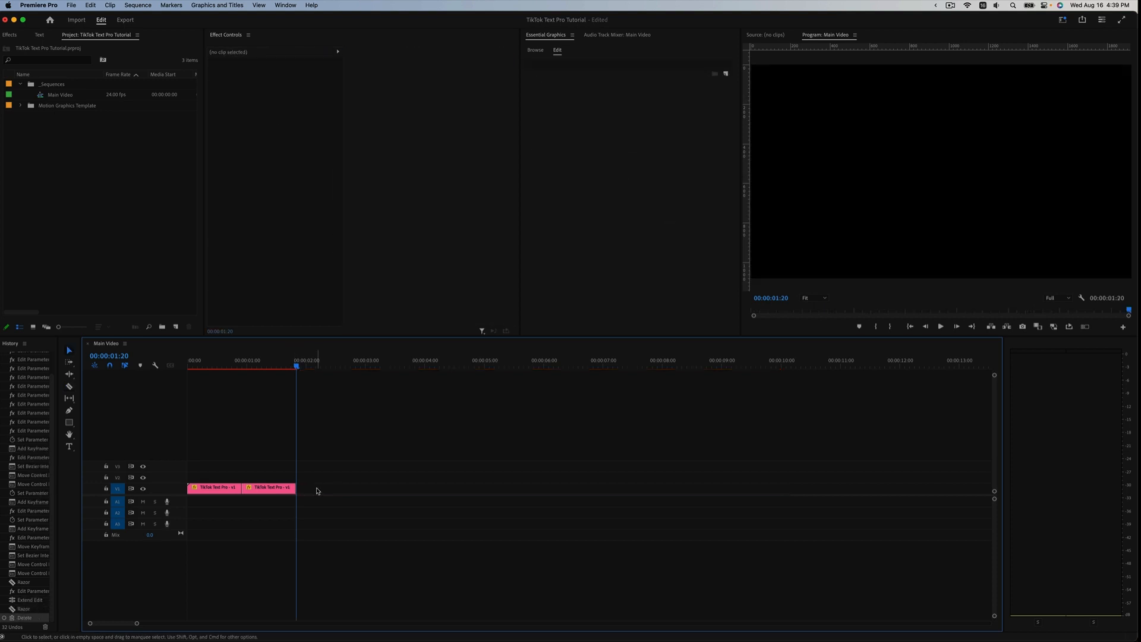
# Step: Fit the whole sequence in the timeline and examine the green clip's Text and Transform settings
pyautogui.press('\\')
pyautogui.moveTo(400, 364); pyautogui.dragTo(570, 477)
pyautogui.click(574, 490)
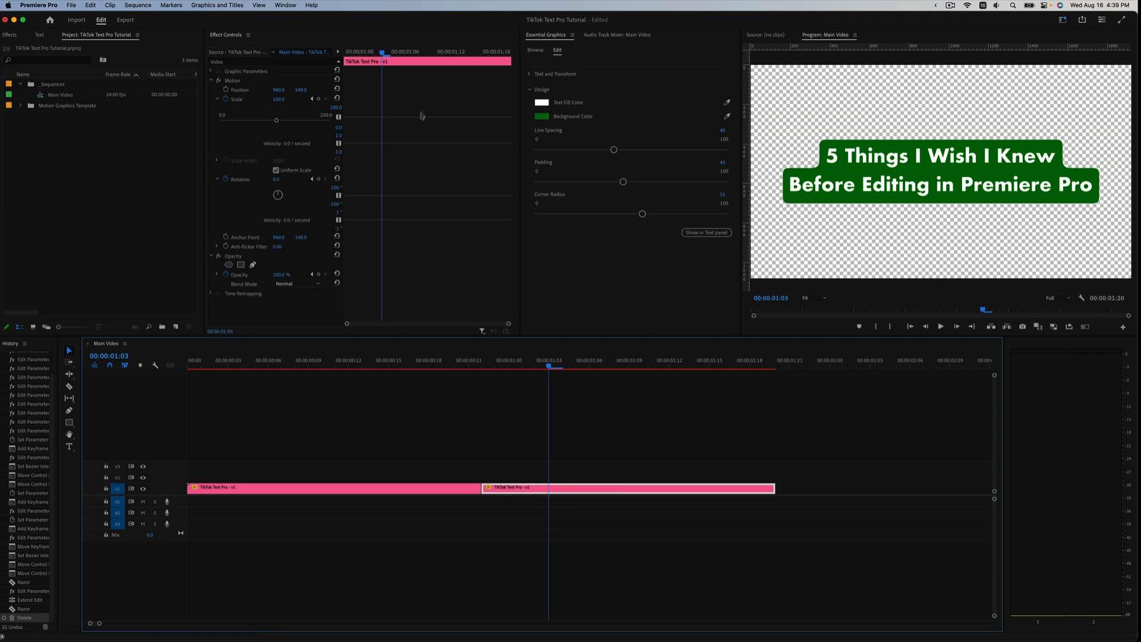
pyautogui.click(529, 89)
pyautogui.click(529, 75)
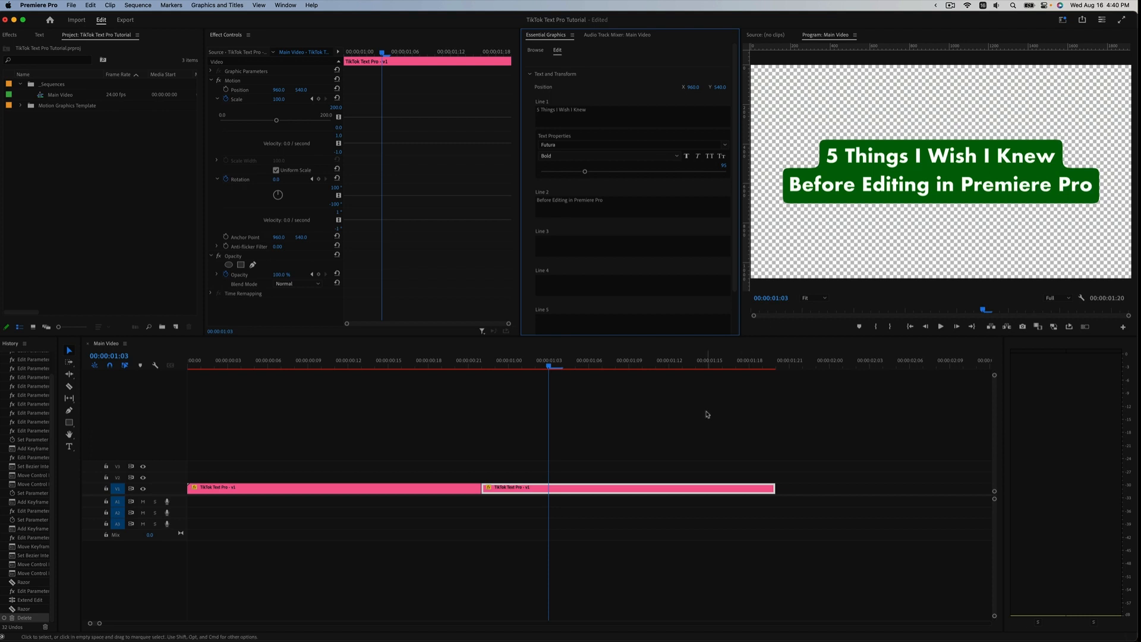
pyautogui.click(707, 414)
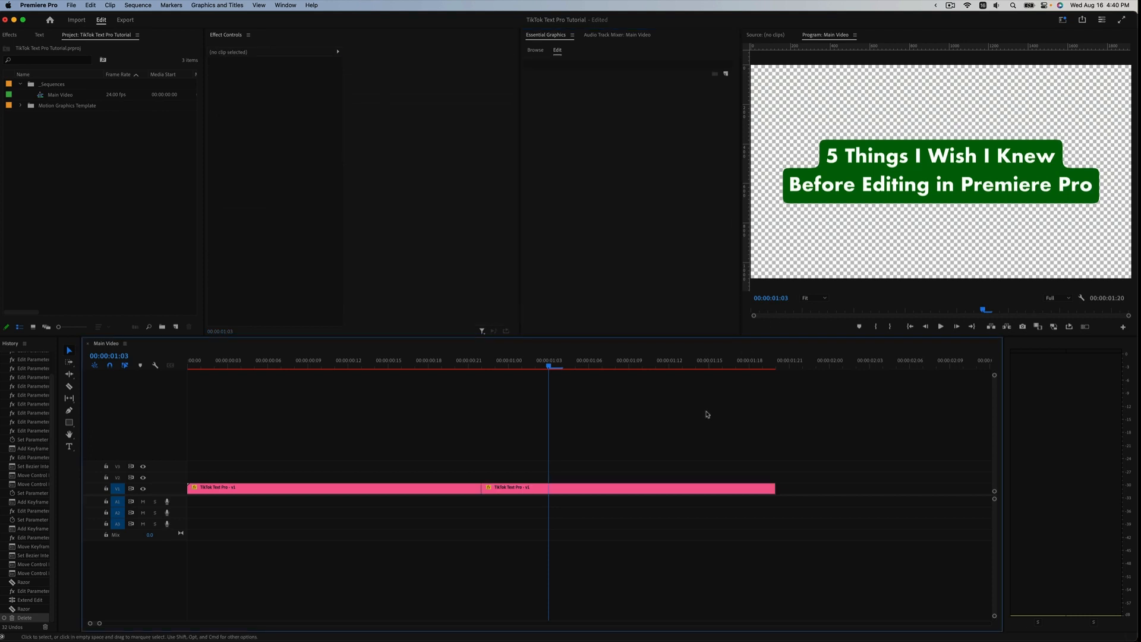